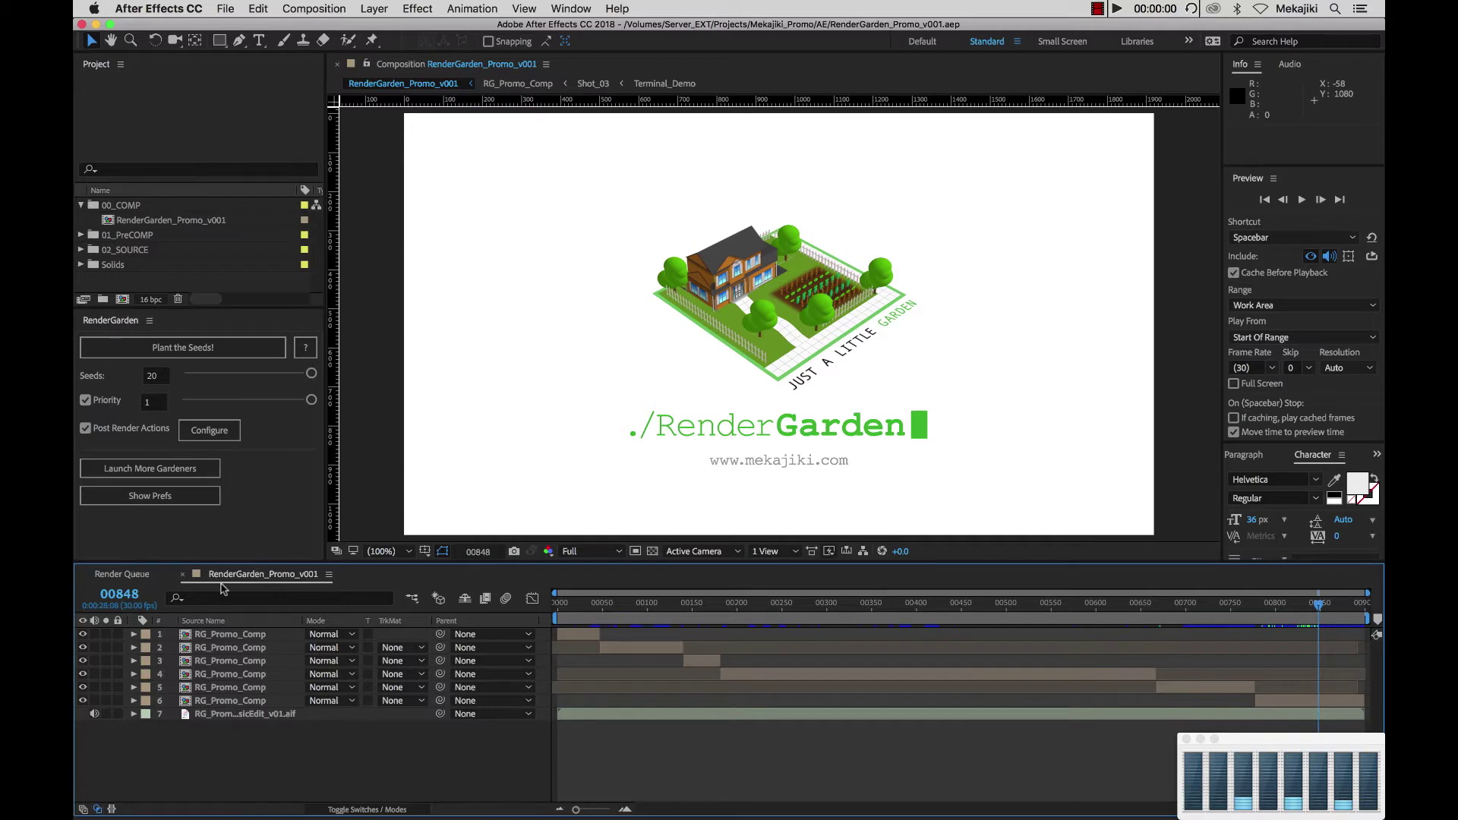
# - Show the Render Queue listing both RenderGarden_Promo_v001 render items
pyautogui.click(134, 579)
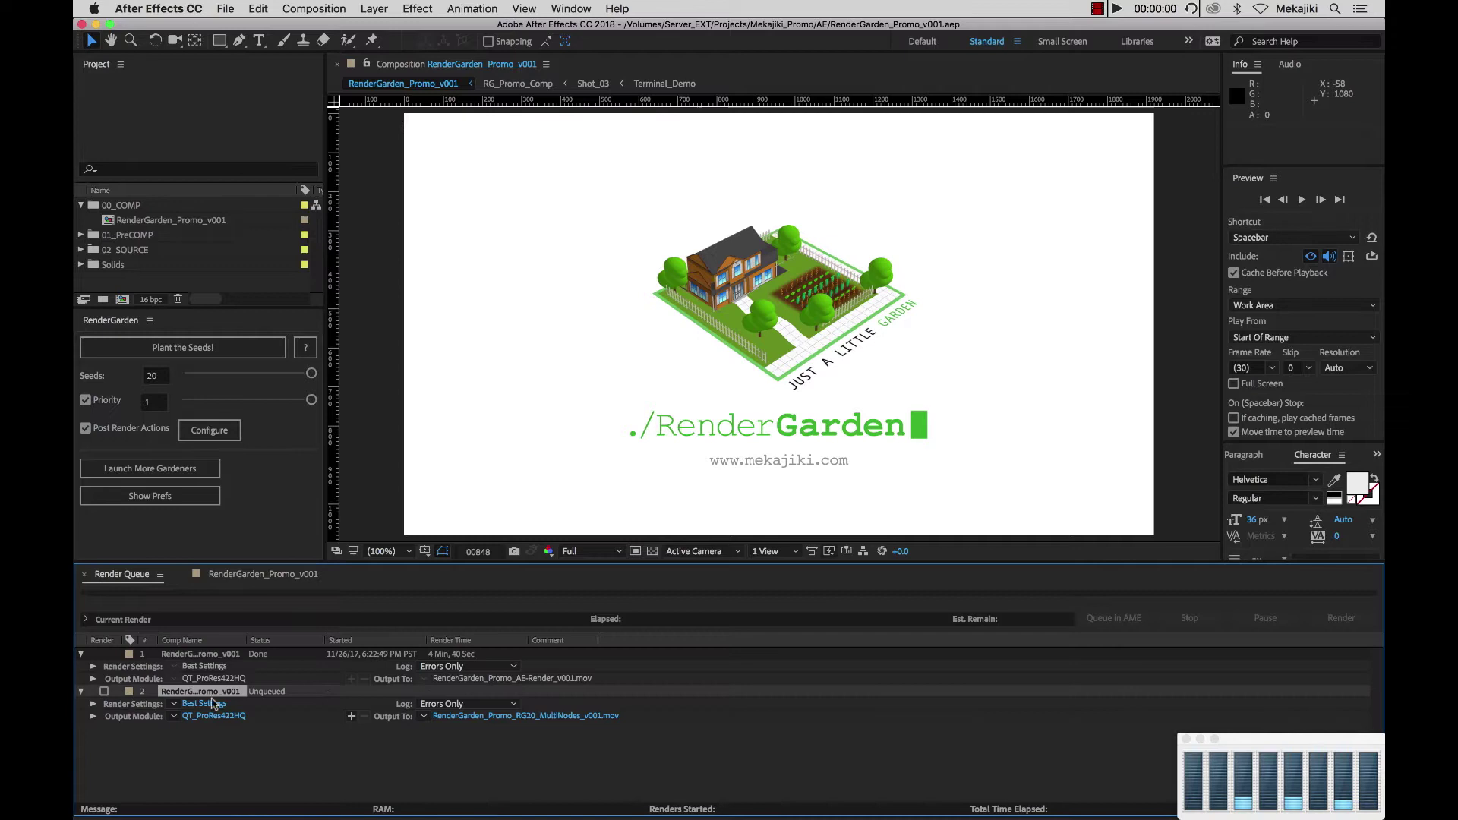
# - Queue render item 2 and rename its output file to RenderGarden_Promo_Manage_v001.mov
pyautogui.click(105, 691)
pyautogui.click(516, 720)
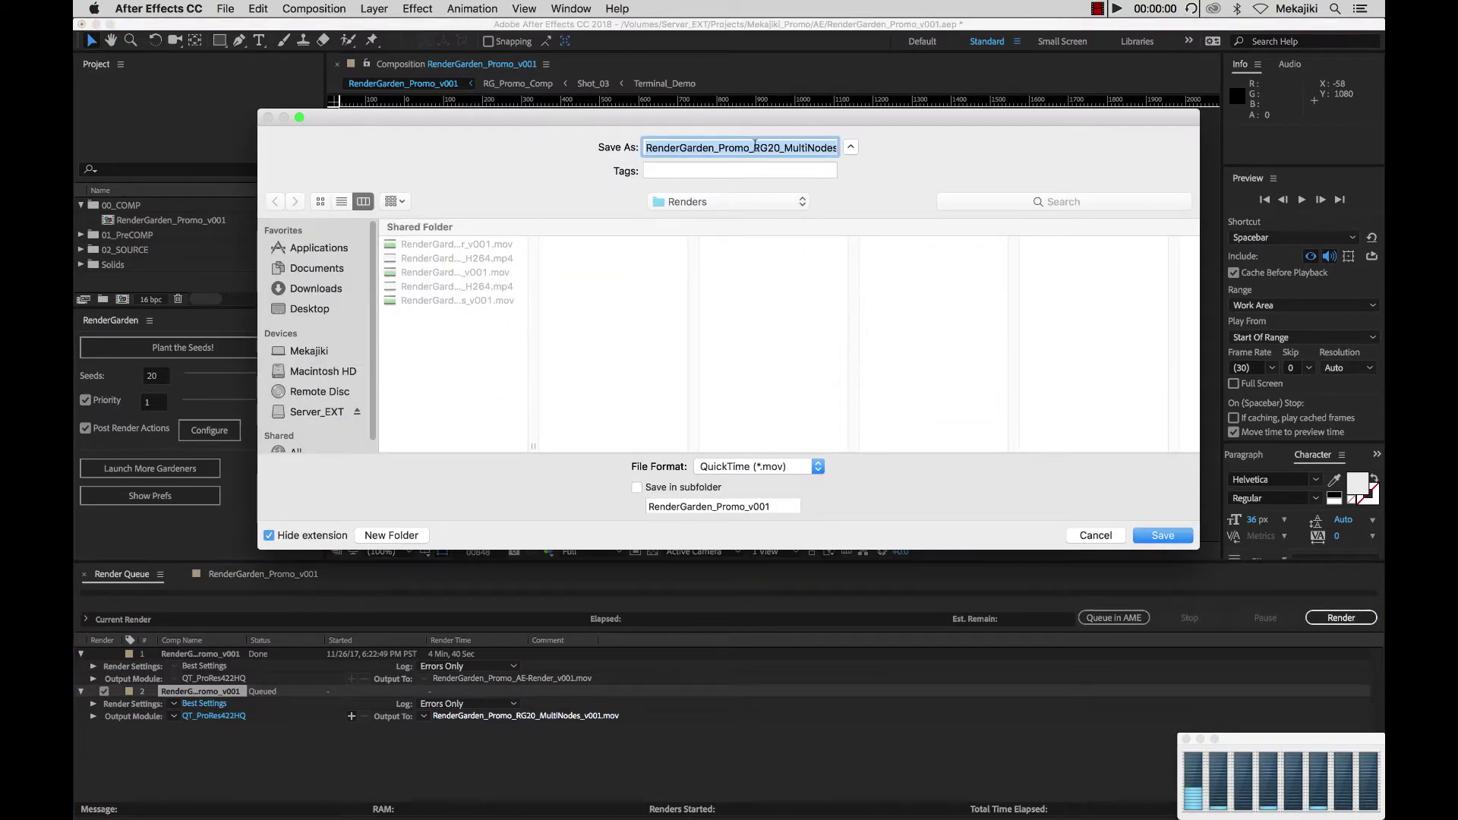
pyautogui.moveTo(755, 148); pyautogui.dragTo(812, 151)
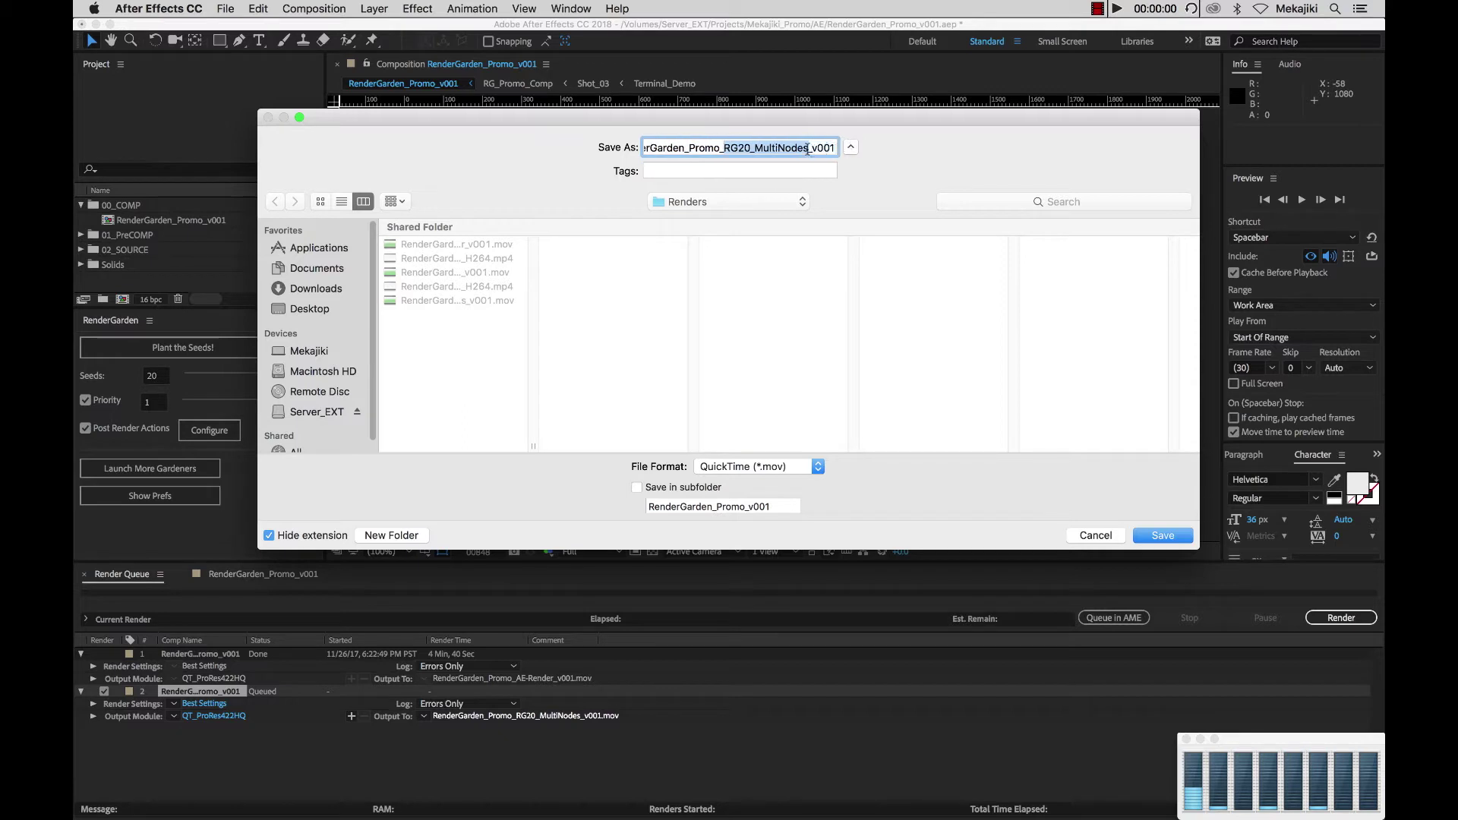
pyautogui.write('Manage')
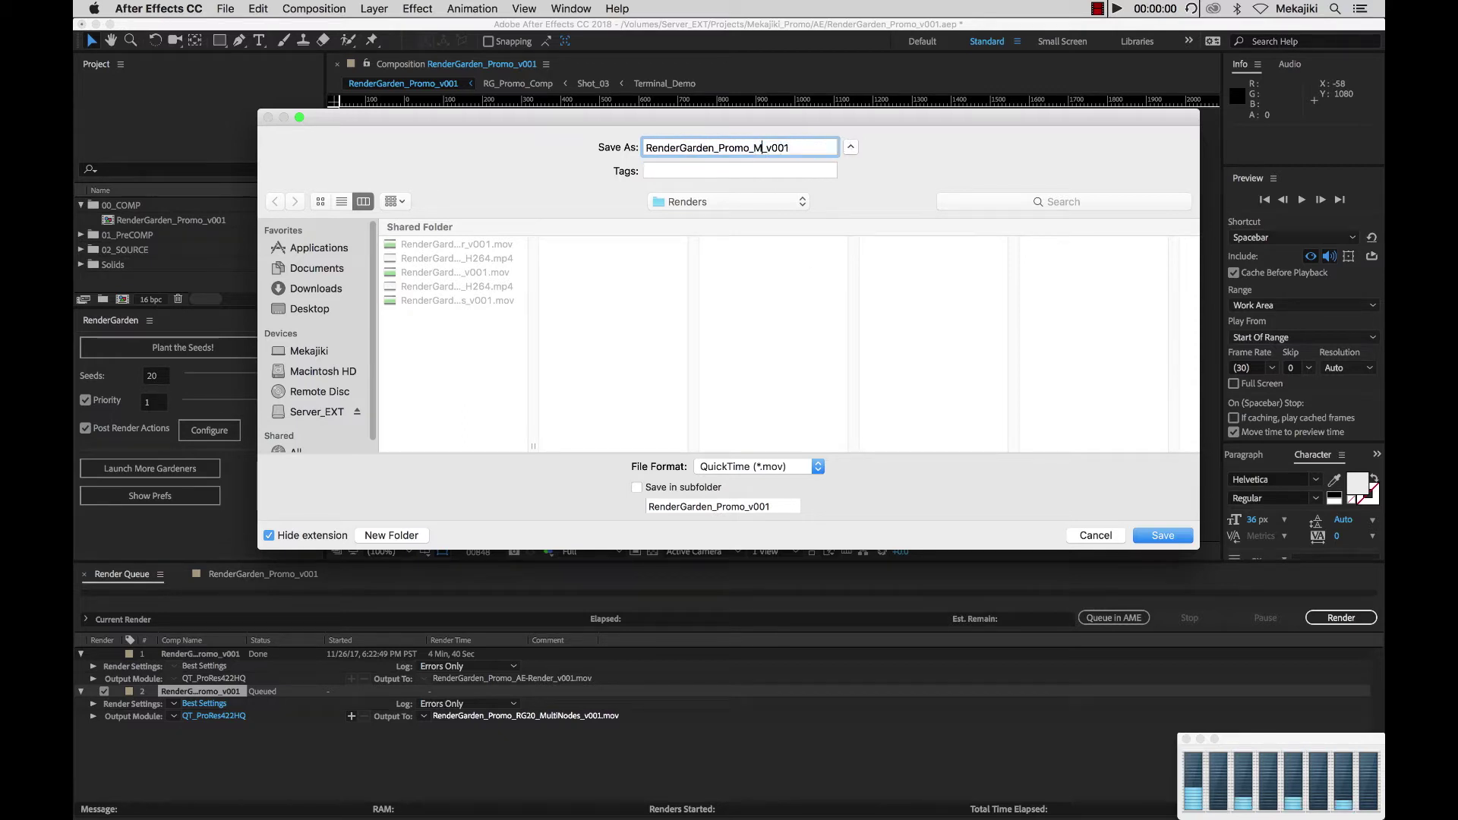
pyautogui.press('Return')
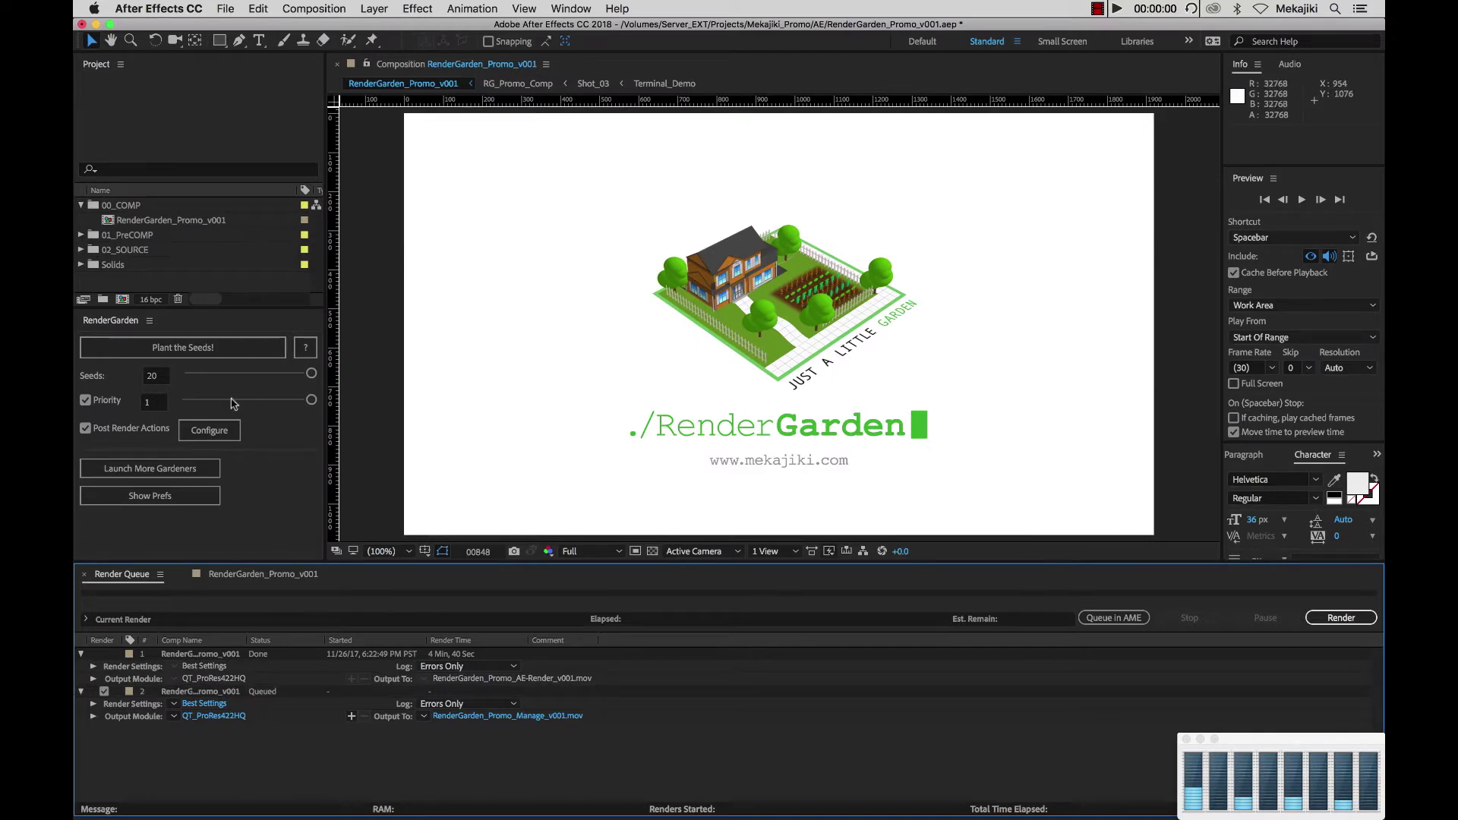
# - Plant the queued render as 10 RenderGarden seeds with Post Render Actions unchecked
pyautogui.click(165, 380)
pyautogui.write('10')
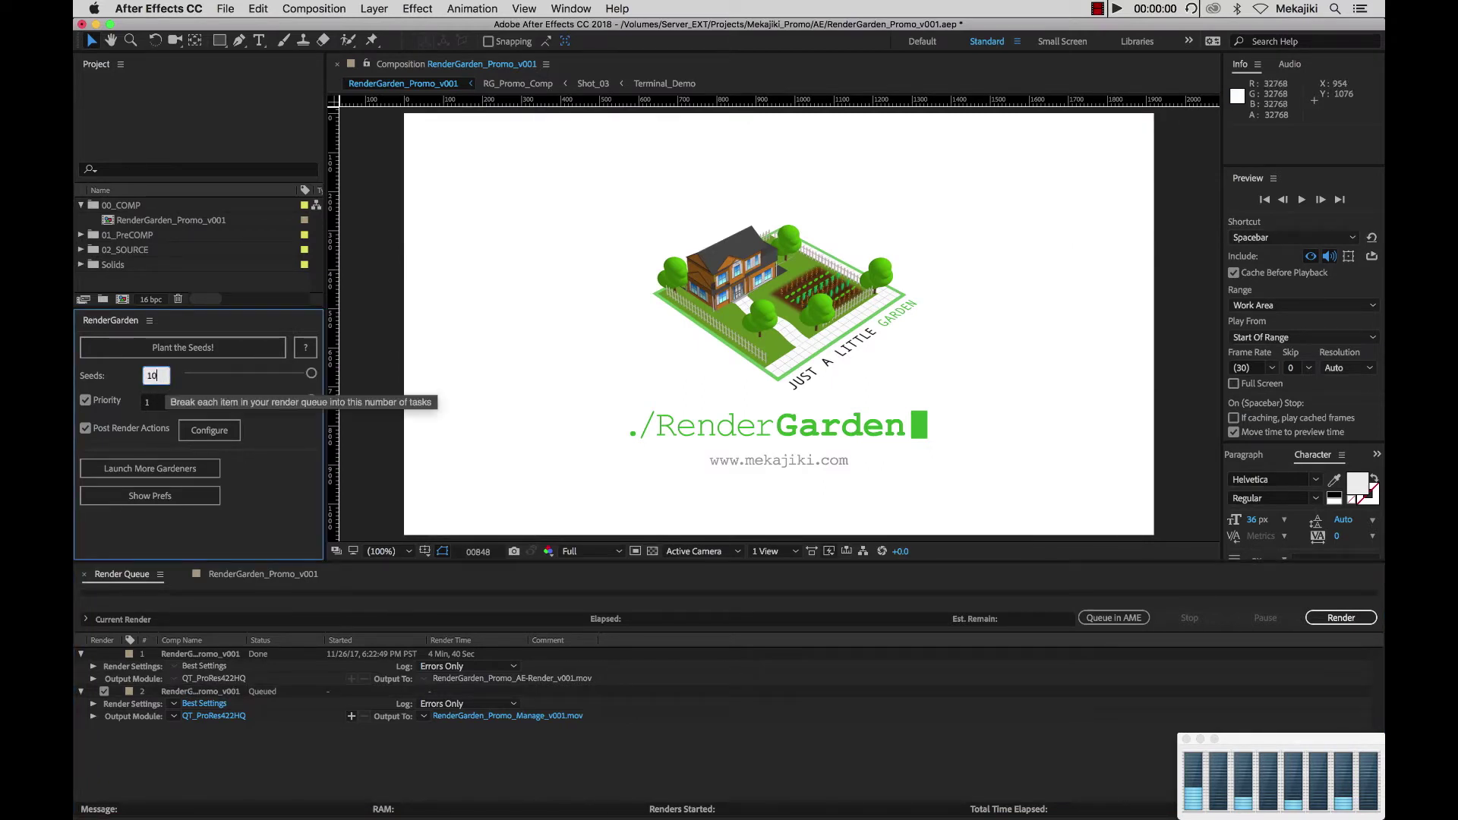
pyautogui.press('Return')
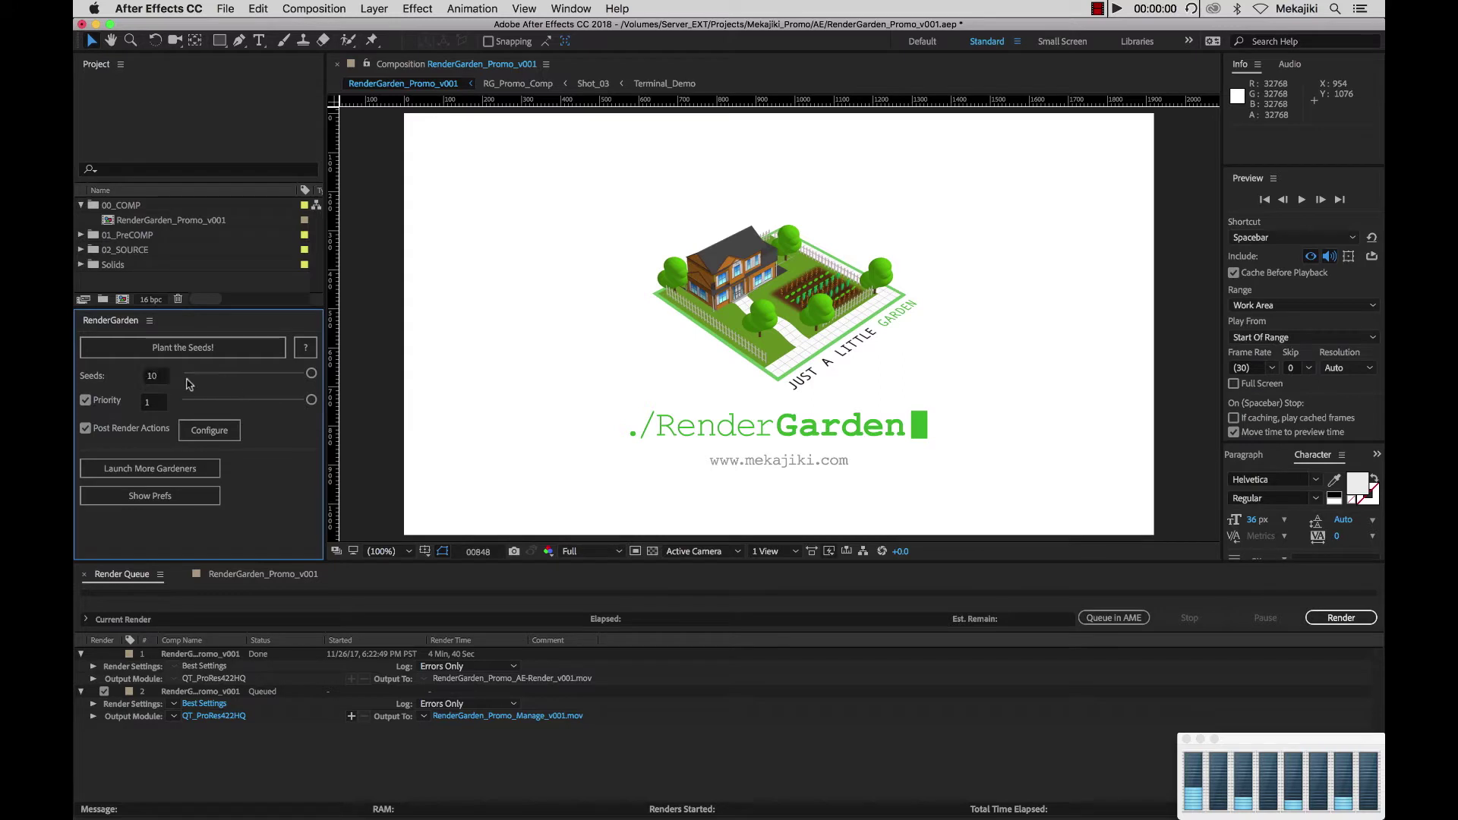
pyautogui.click(102, 429)
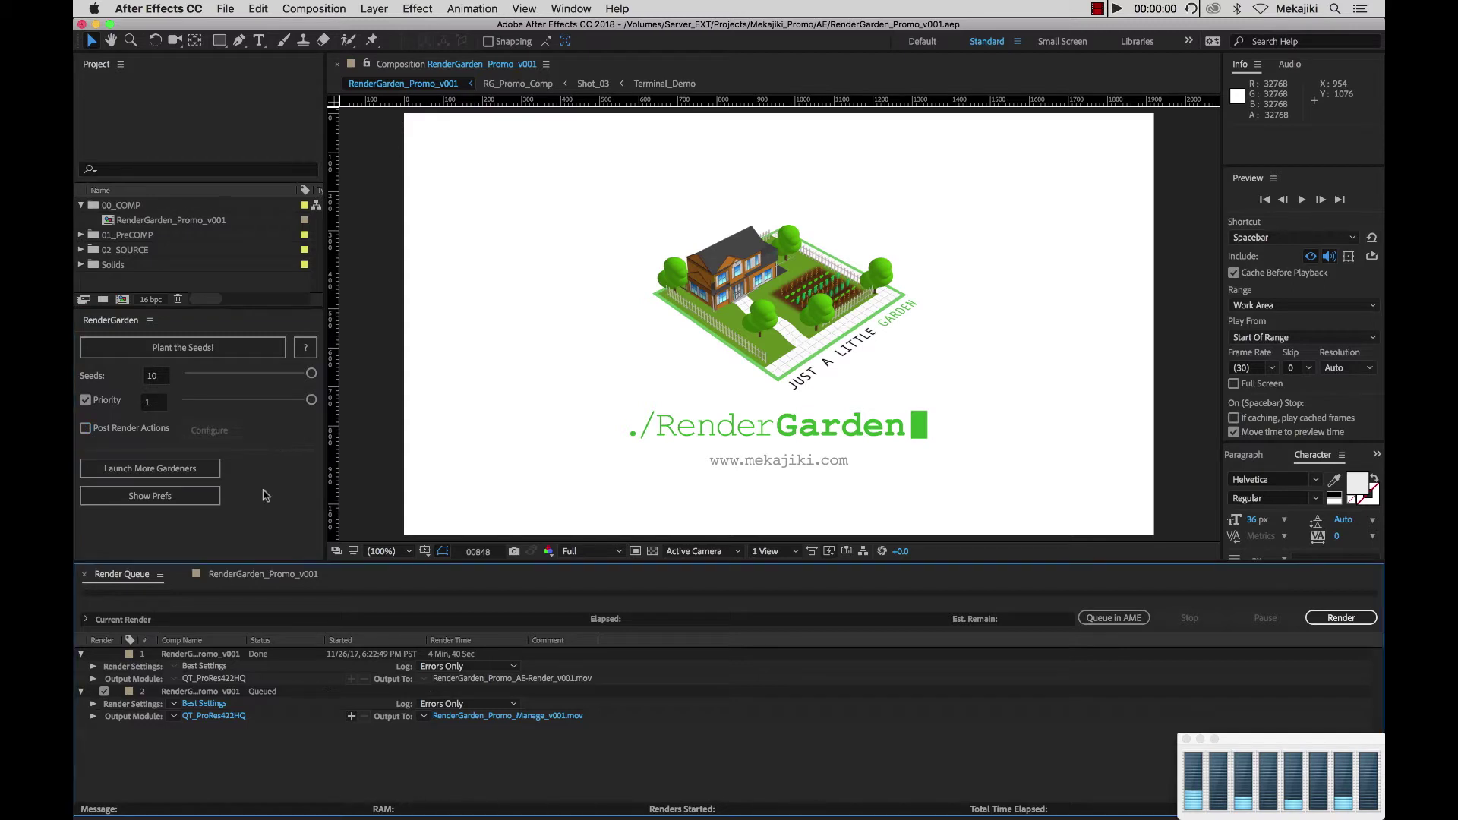
pyautogui.click(202, 351)
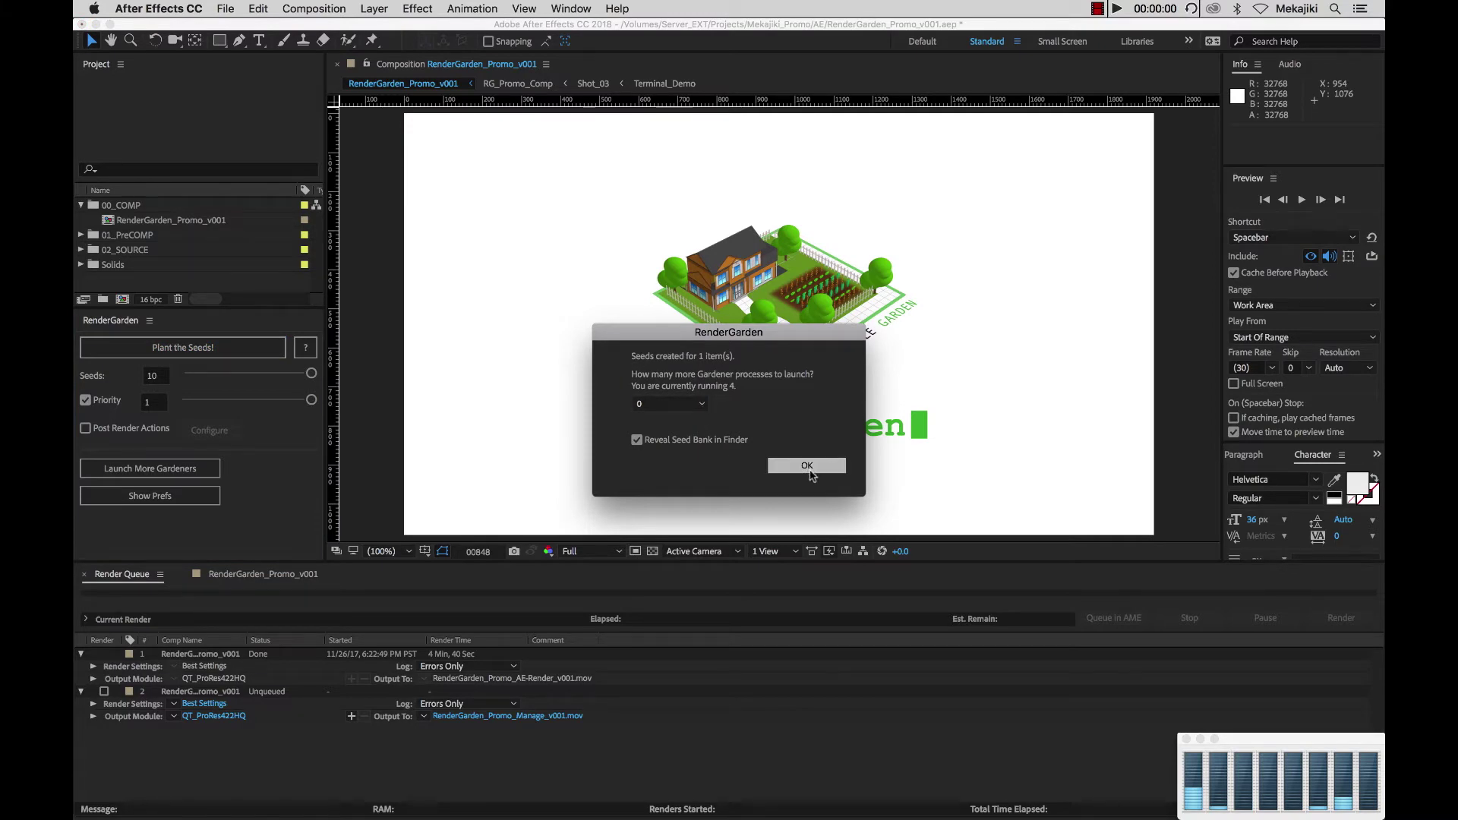
# - Dismiss the seeds-created message, enlarge the _SeedBank window and select rendering_seed01 alongside the Gardener terminals
pyautogui.click(809, 468)
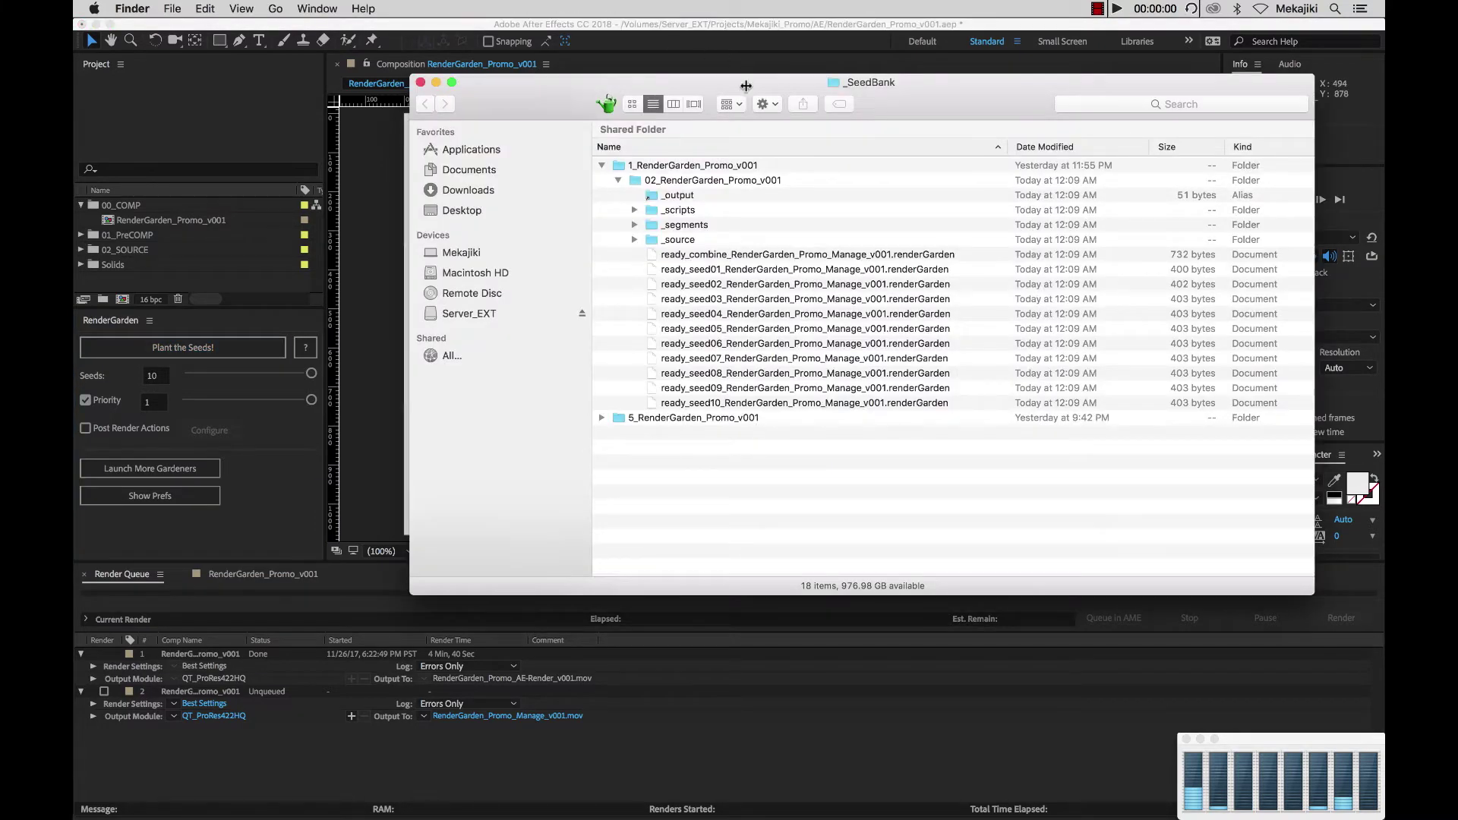
pyautogui.moveTo(746, 85); pyautogui.dragTo(545, 65)
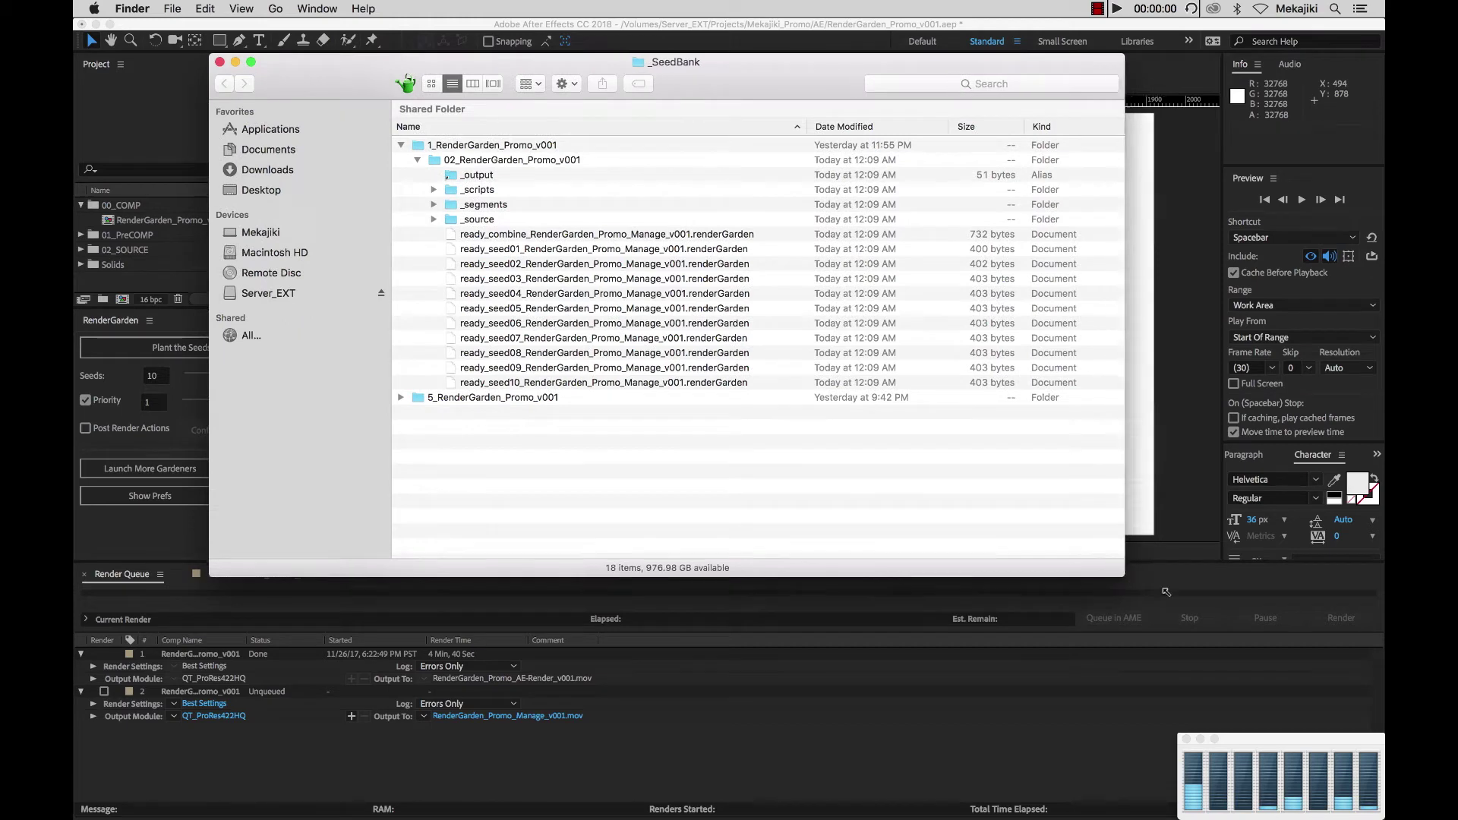
pyautogui.moveTo(1166, 591); pyautogui.dragTo(1279, 640)
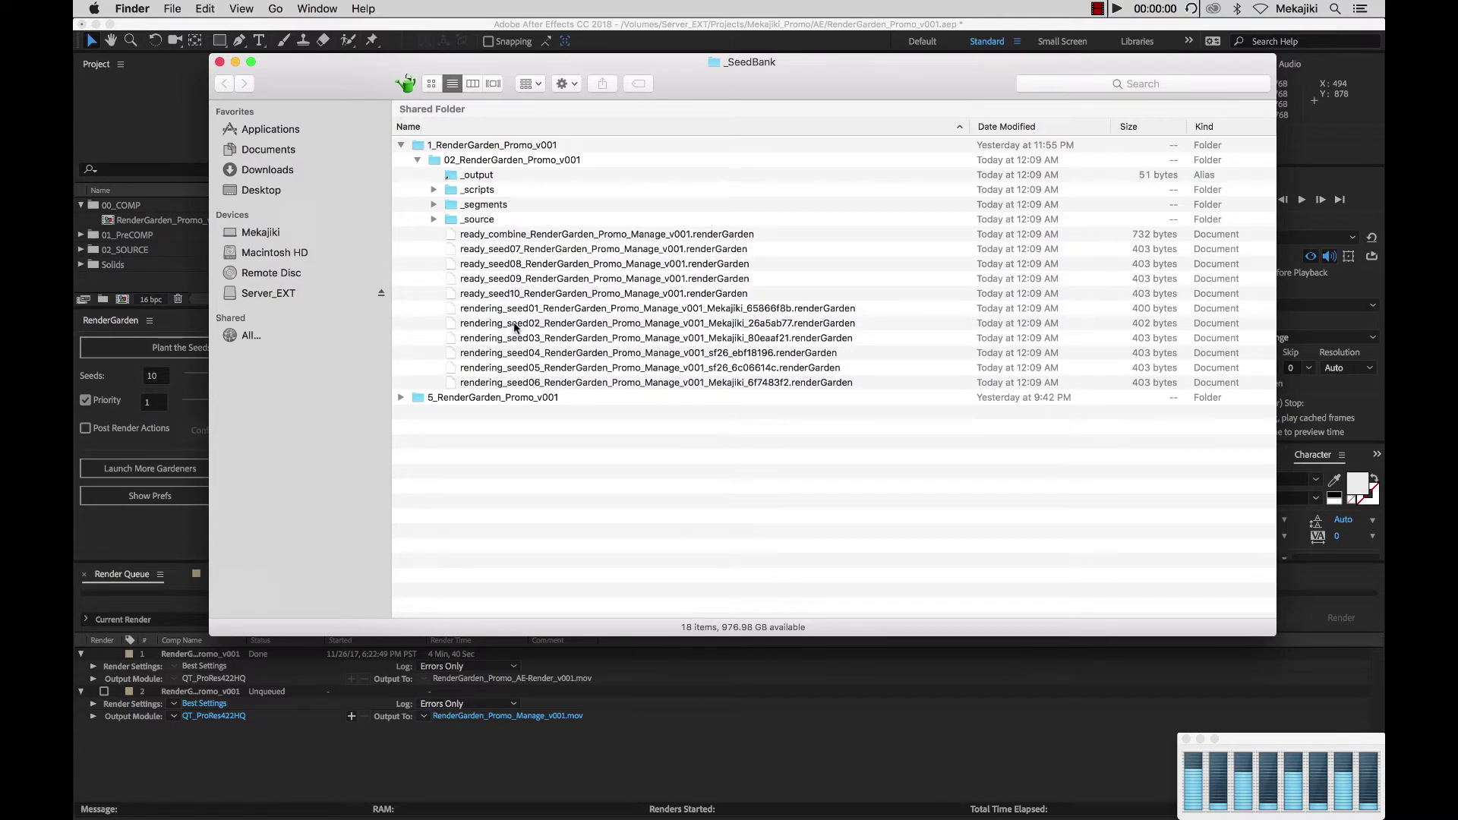
pyautogui.click(516, 311)
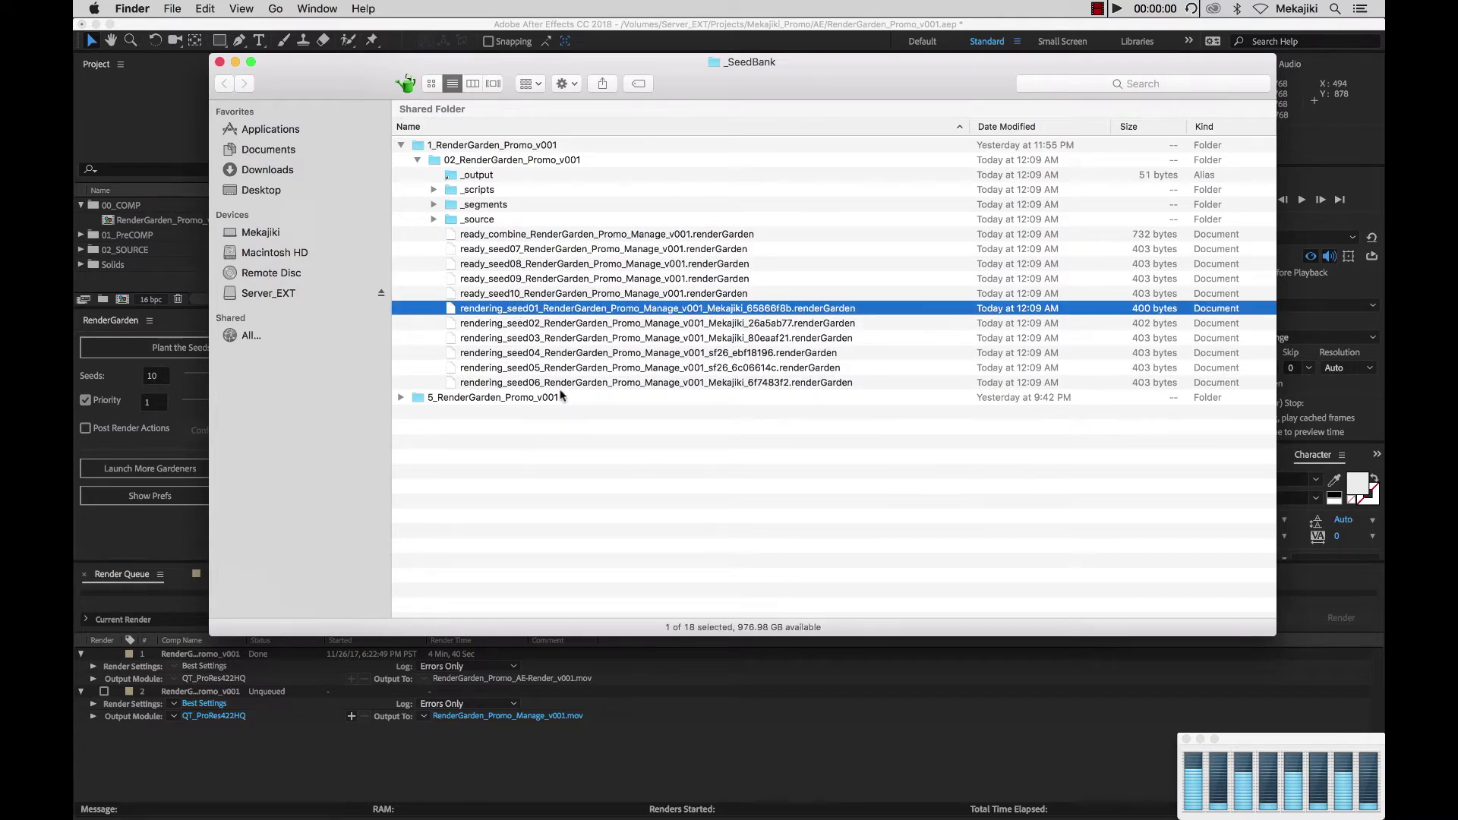
pyautogui.click(808, 790)
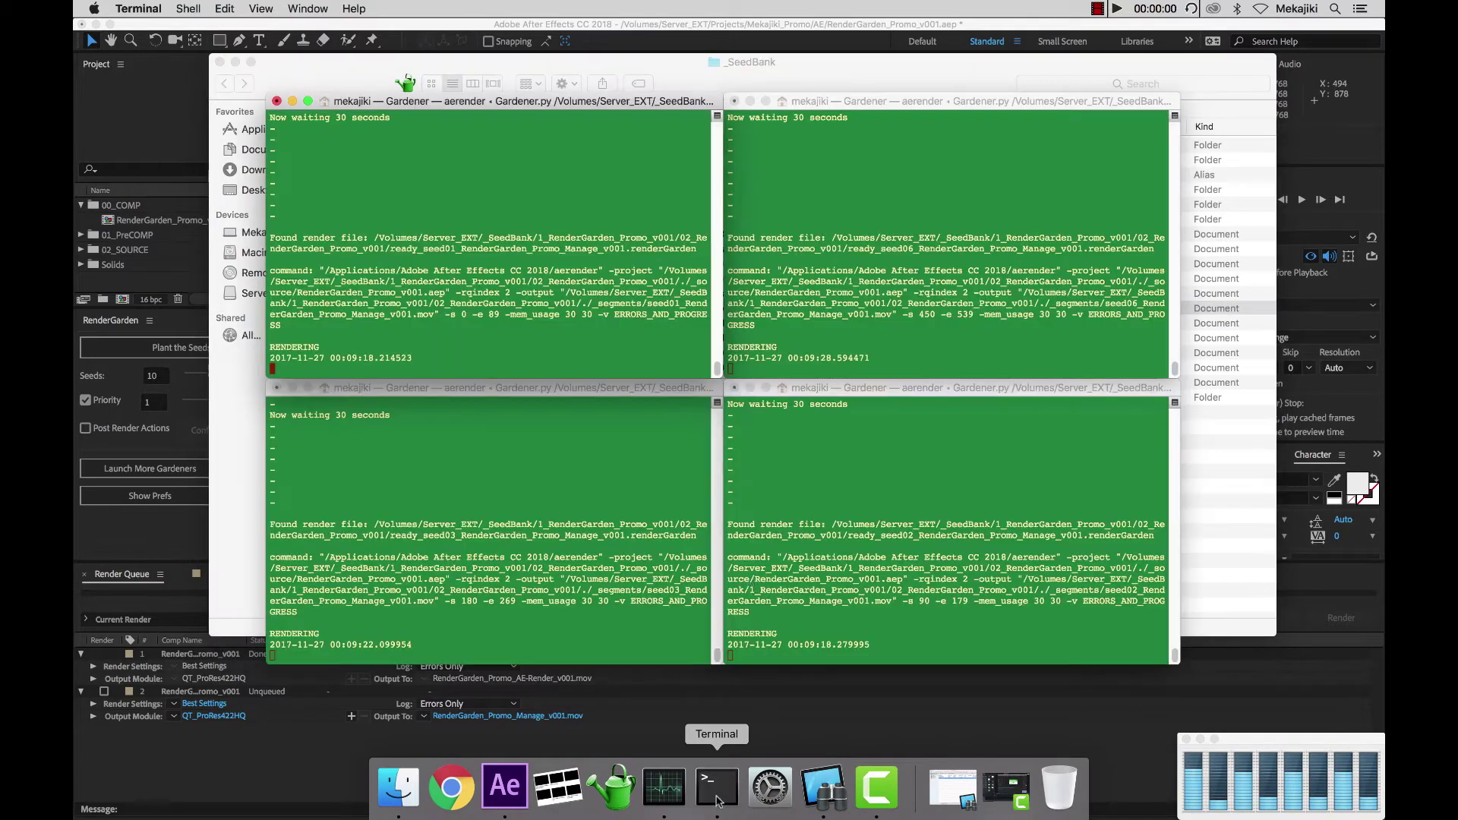
# - Rename rendering_seed01 to Xrendering_seed01 to kill its render, then watch the first Gardener terminal
pyautogui.moveTo(792, 76); pyautogui.dragTo(991, 220)
pyautogui.click(712, 459)
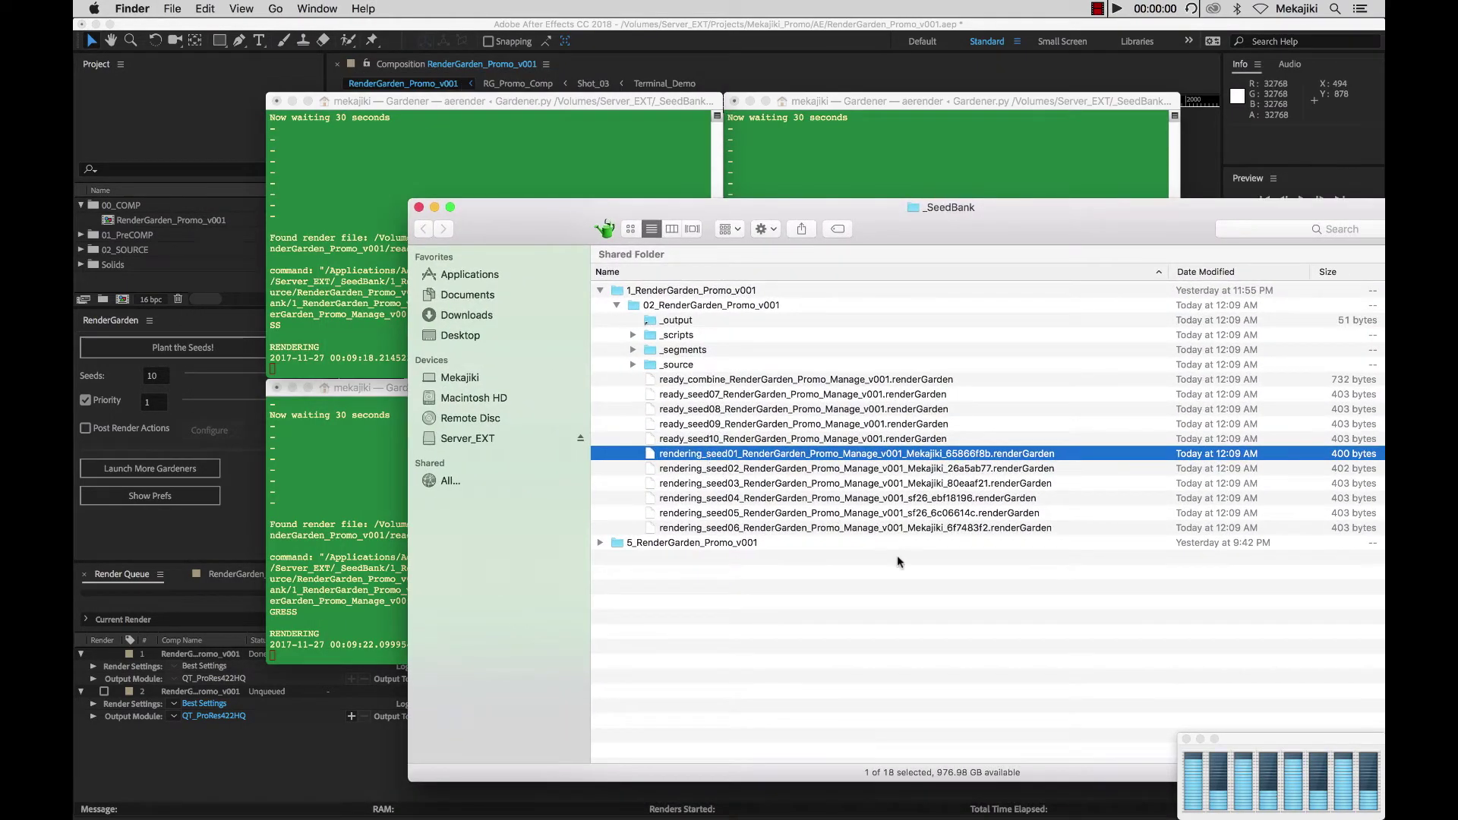
pyautogui.press('Left')
pyautogui.write('X')
pyautogui.press('Return')
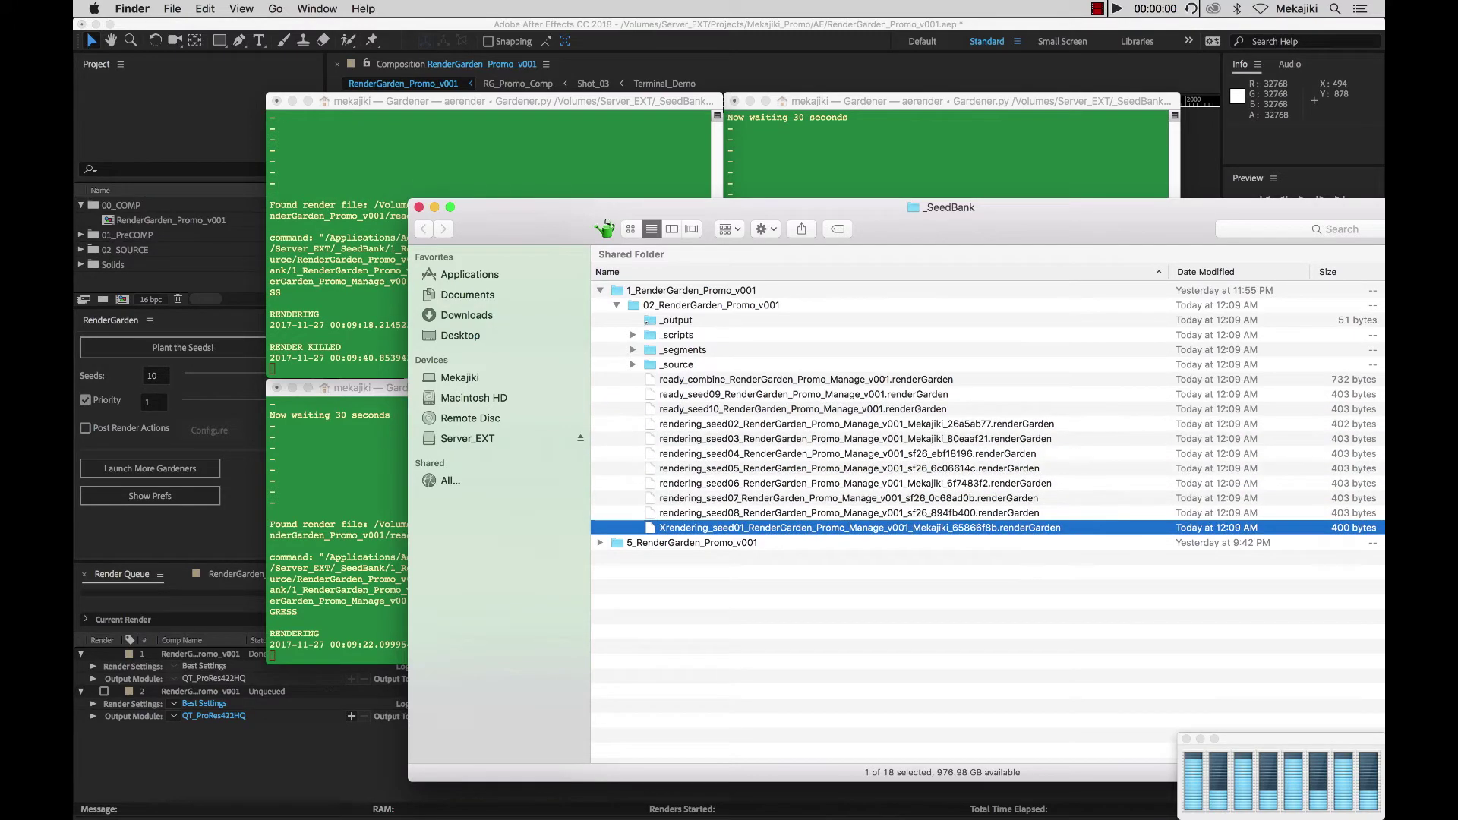
pyautogui.moveTo(585, 207); pyautogui.dragTo(525, 418)
pyautogui.click(435, 105)
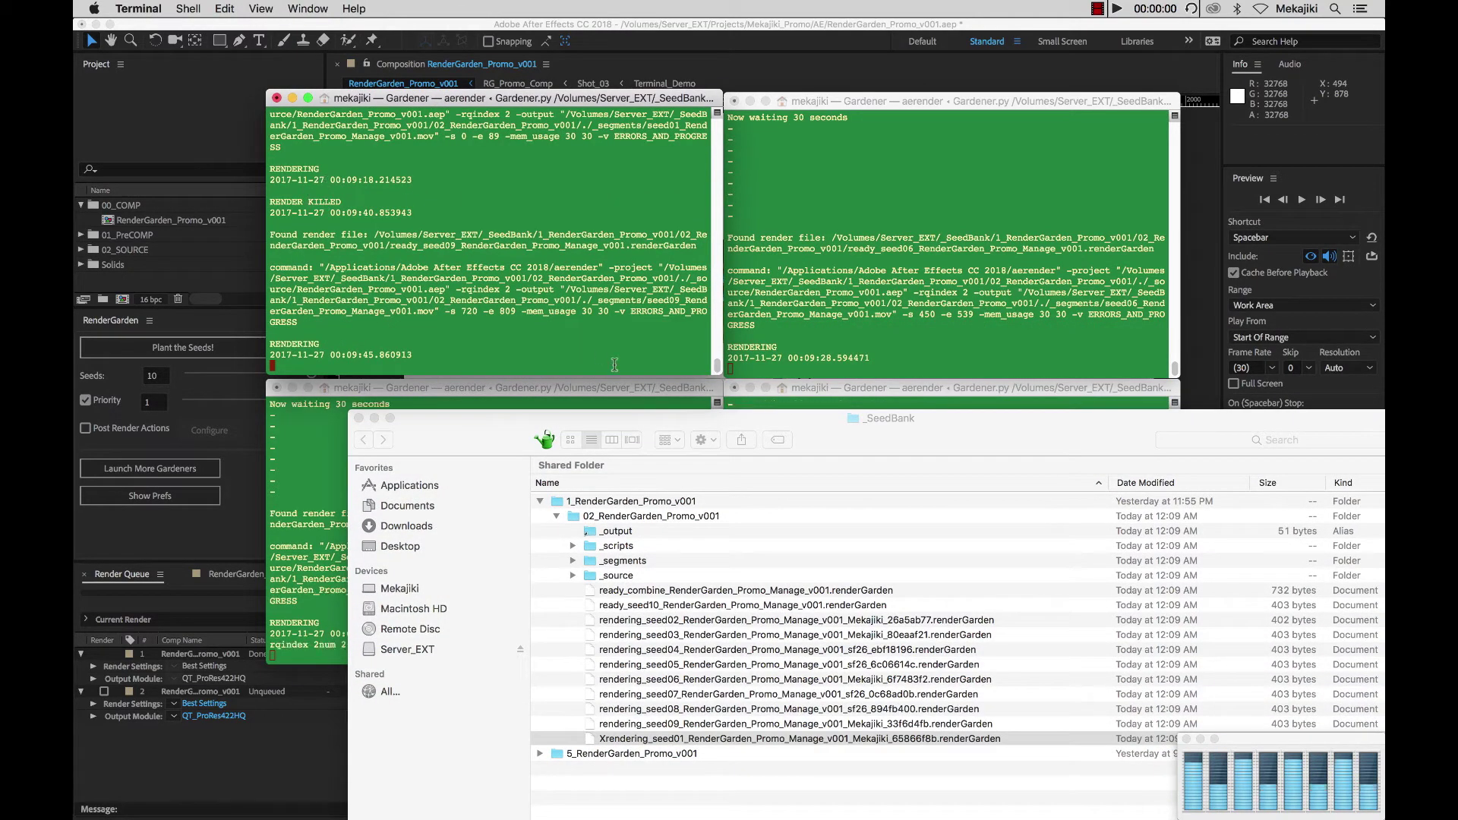
# - Rename Xrendering_seed01 to ready_seed01 so the seed is rendered again
pyautogui.click(616, 741)
pyautogui.click(627, 725)
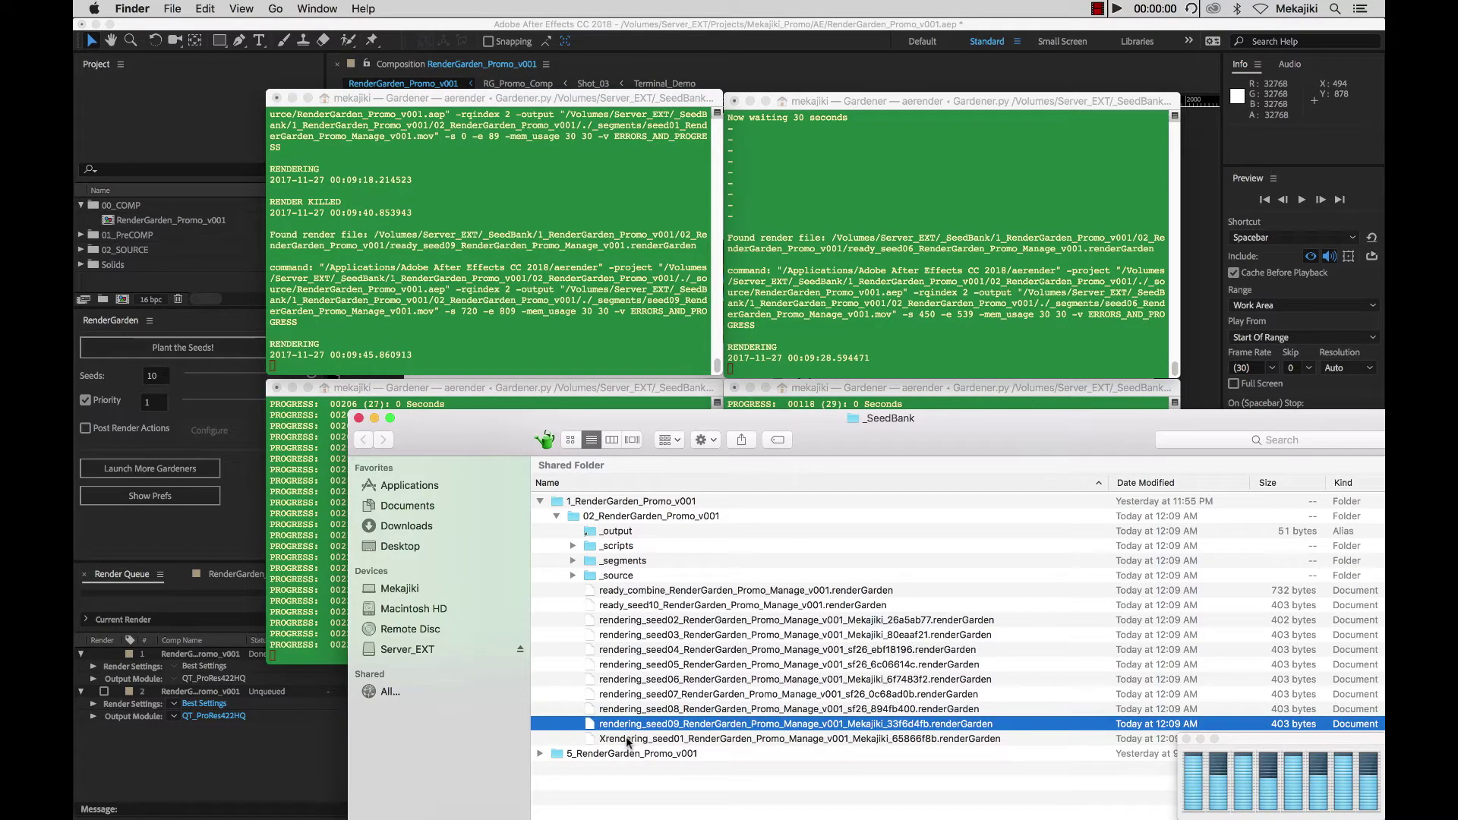
pyautogui.click(626, 737)
pyautogui.press('Return')
pyautogui.press('Left')
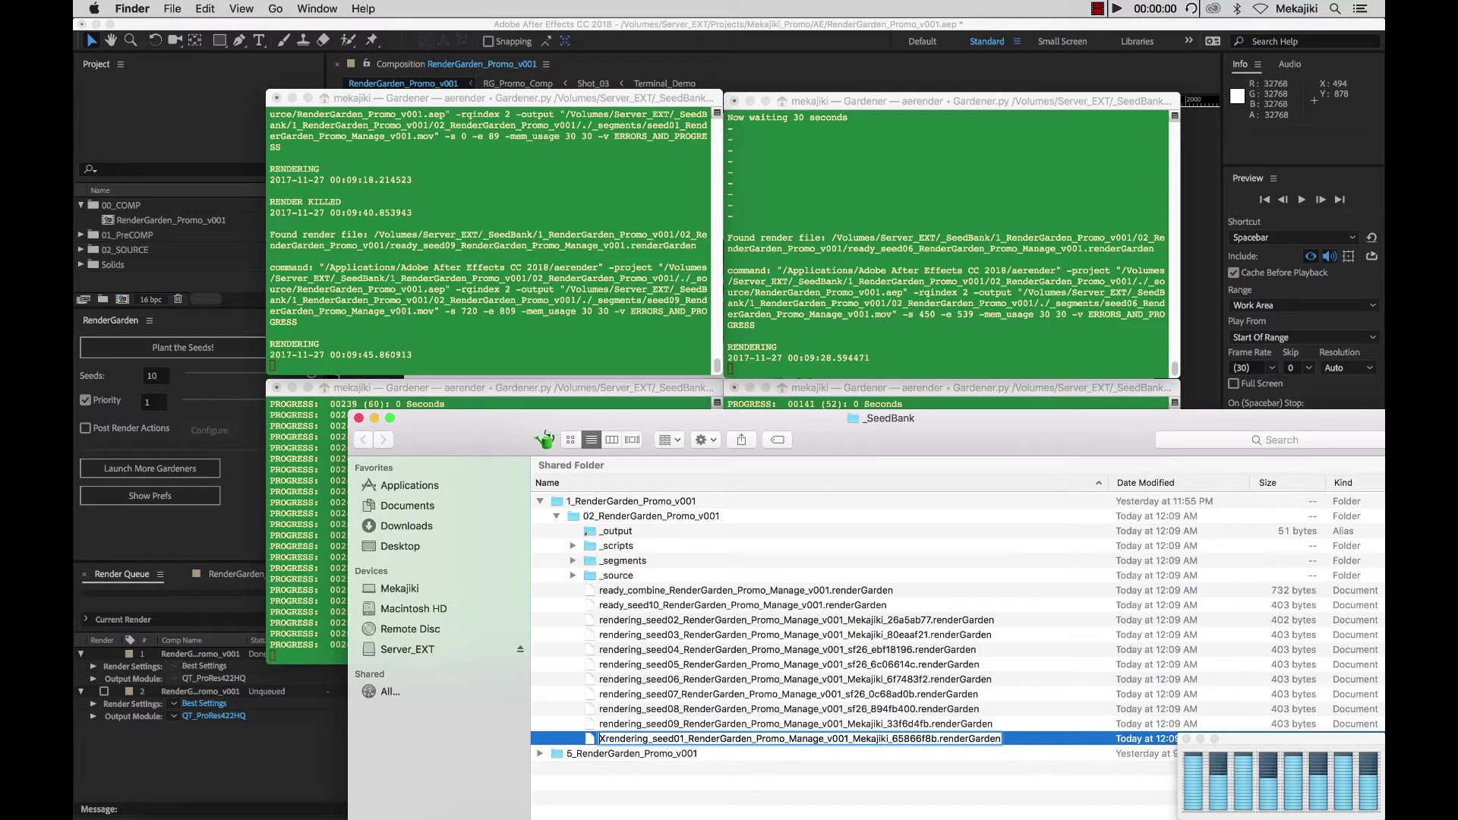
pyautogui.press('Right')
pyautogui.press('Right')
pyautogui.press('Right')
pyautogui.press('Right')
pyautogui.press('Right')
pyautogui.press('Right')
pyautogui.press('Right')
pyautogui.press('Right')
pyautogui.press('Right')
pyautogui.press('Right')
pyautogui.press('BackSpace')
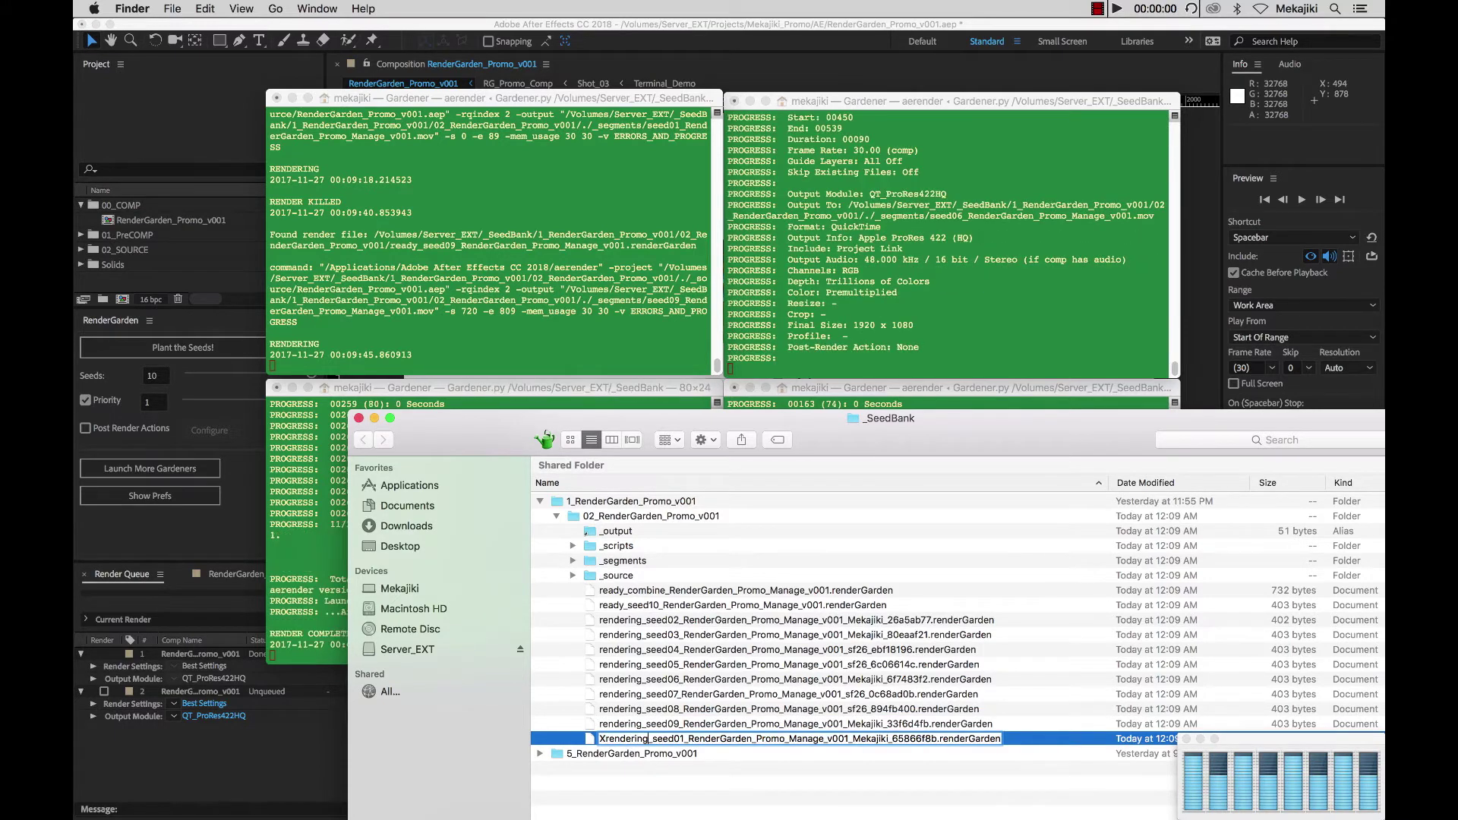
pyautogui.press('BackSpace')
pyautogui.press('BackSpace')
pyautogui.press('BackSpace')
pyautogui.press('BackSpace')
pyautogui.press('BackSpace')
pyautogui.press('BackSpace')
pyautogui.press('BackSpace')
pyautogui.press('BackSpace')
pyautogui.press('BackSpace')
pyautogui.write('ready')
pyautogui.press('Return')
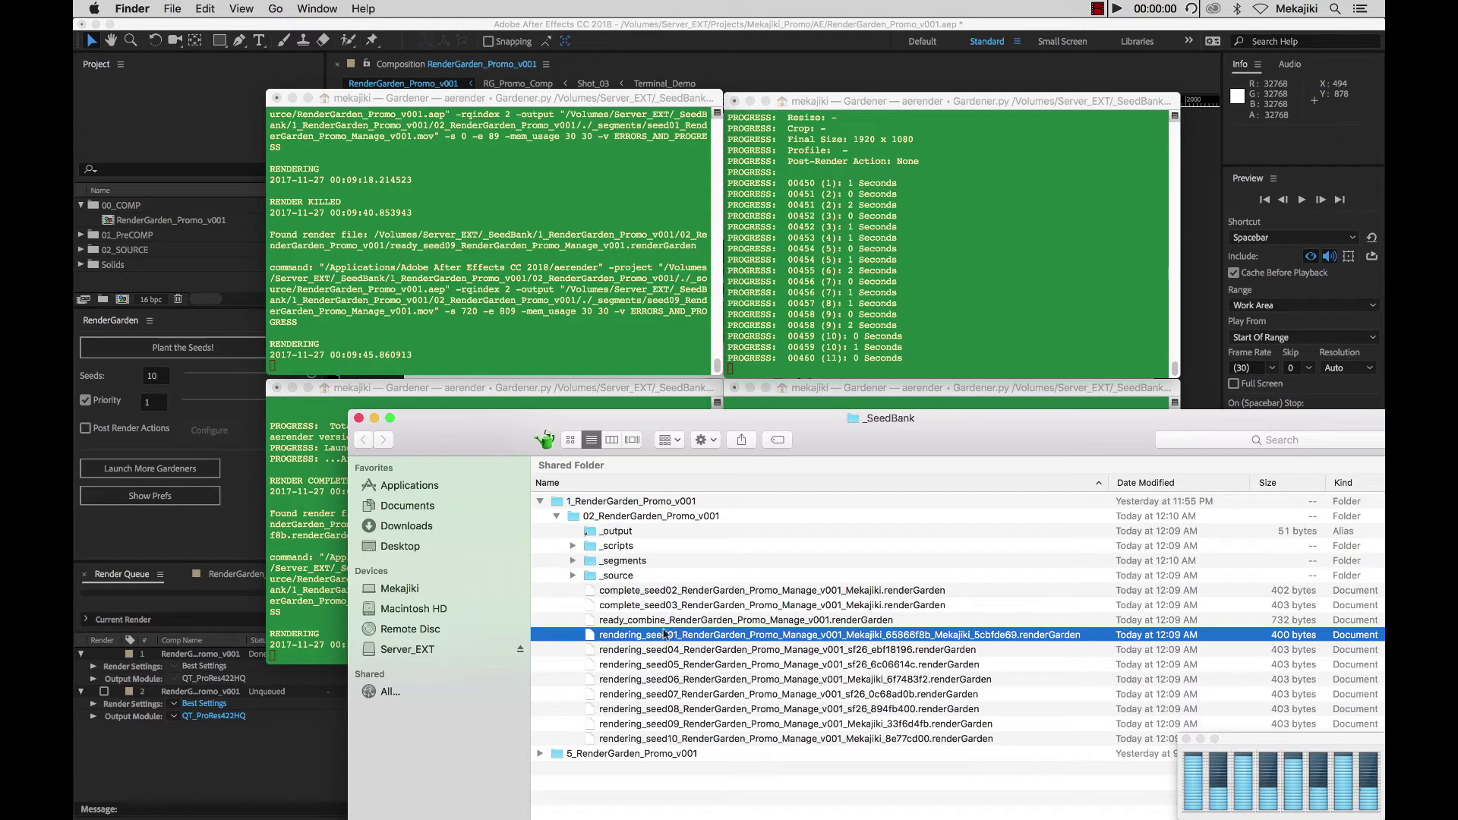
# - Select the 1_RenderGarden_Promo_v001 seed folder in _SeedBank
pyautogui.click(576, 503)
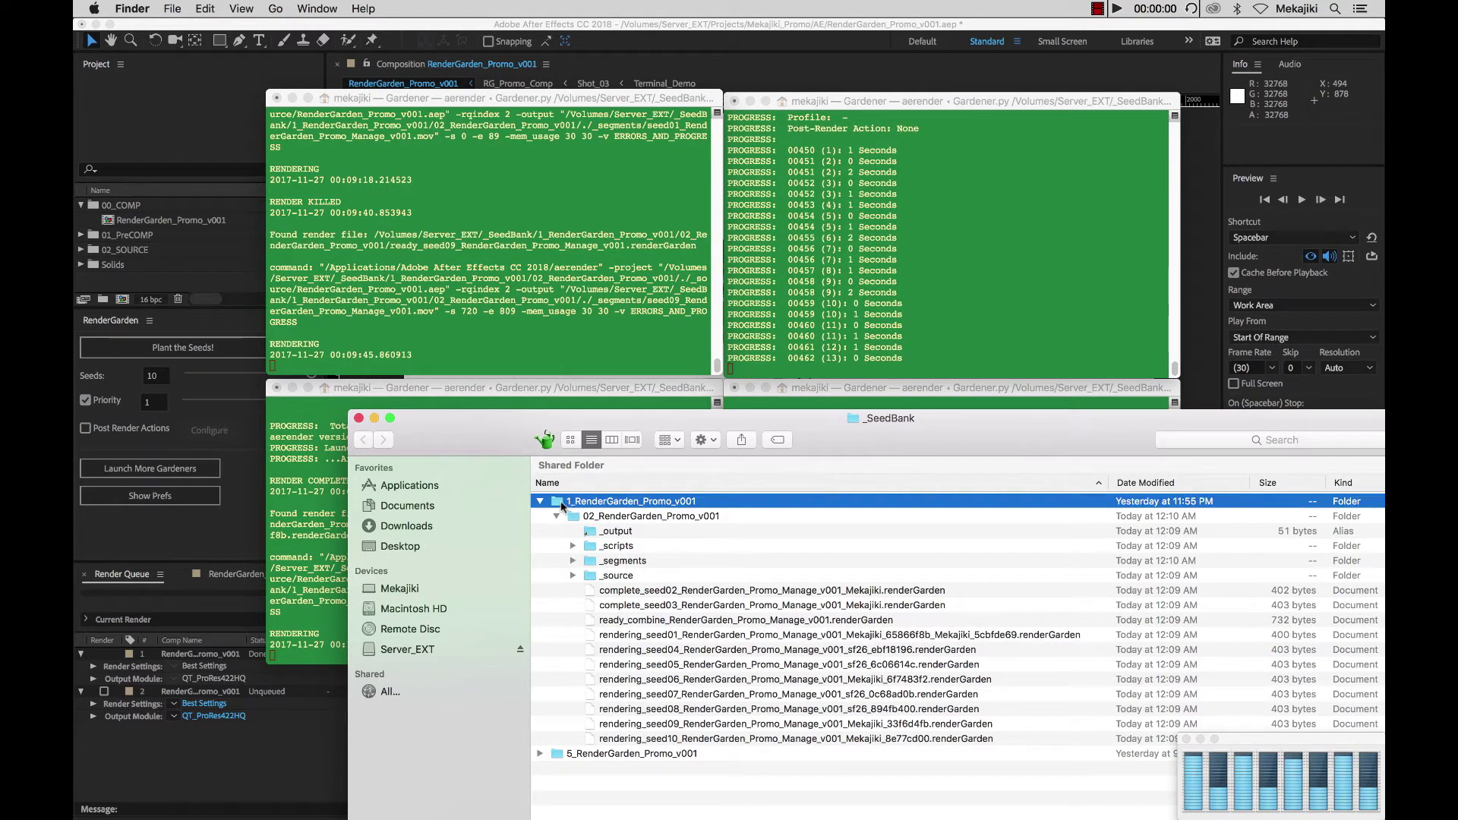
pyautogui.click(619, 518)
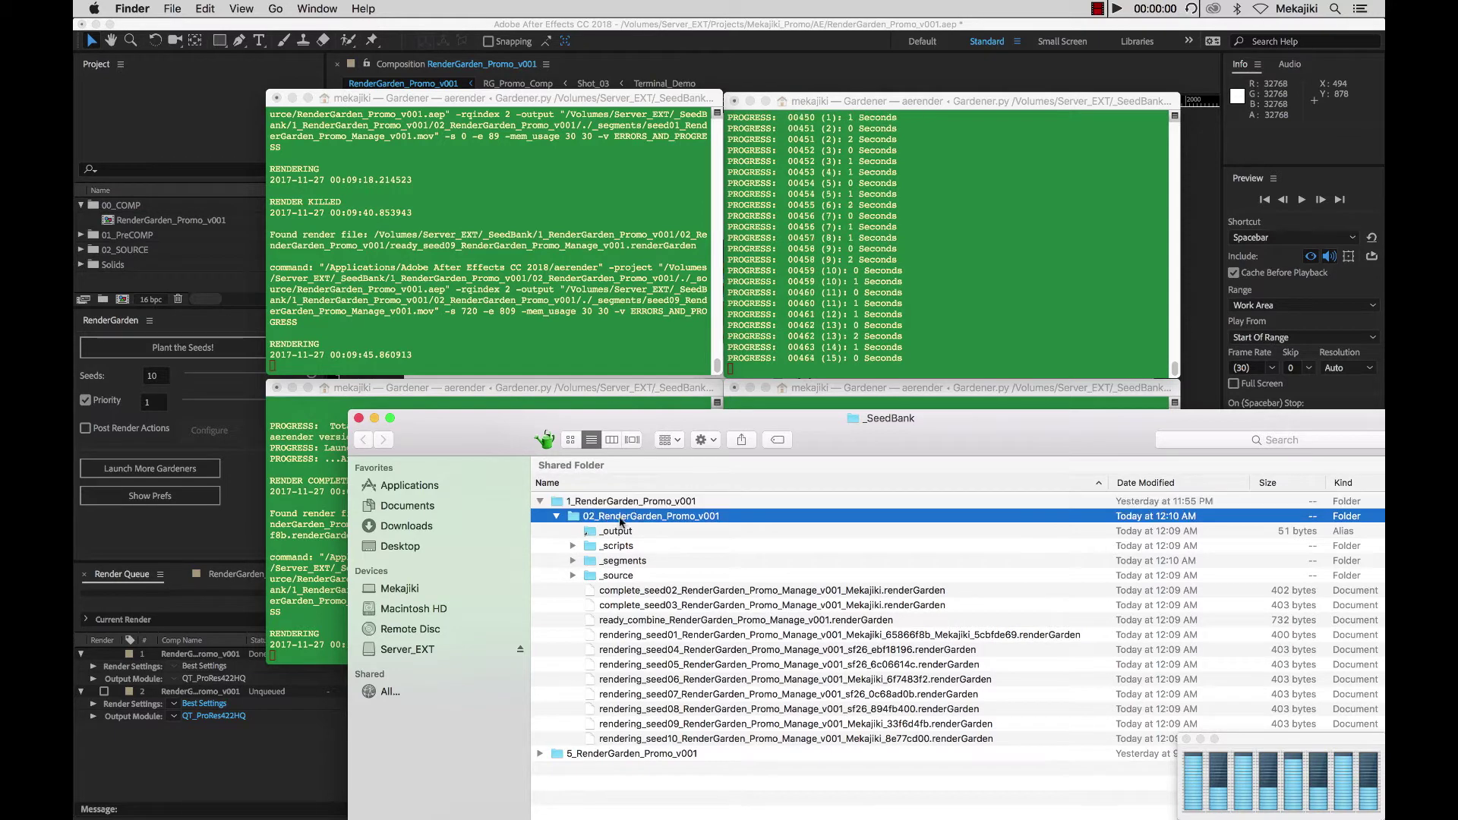
pyautogui.click(577, 502)
# - Trash the 1_RenderGarden_Promo_v001 folder and move the _SeedBank window over the terminals
pyautogui.rightClick(597, 501)
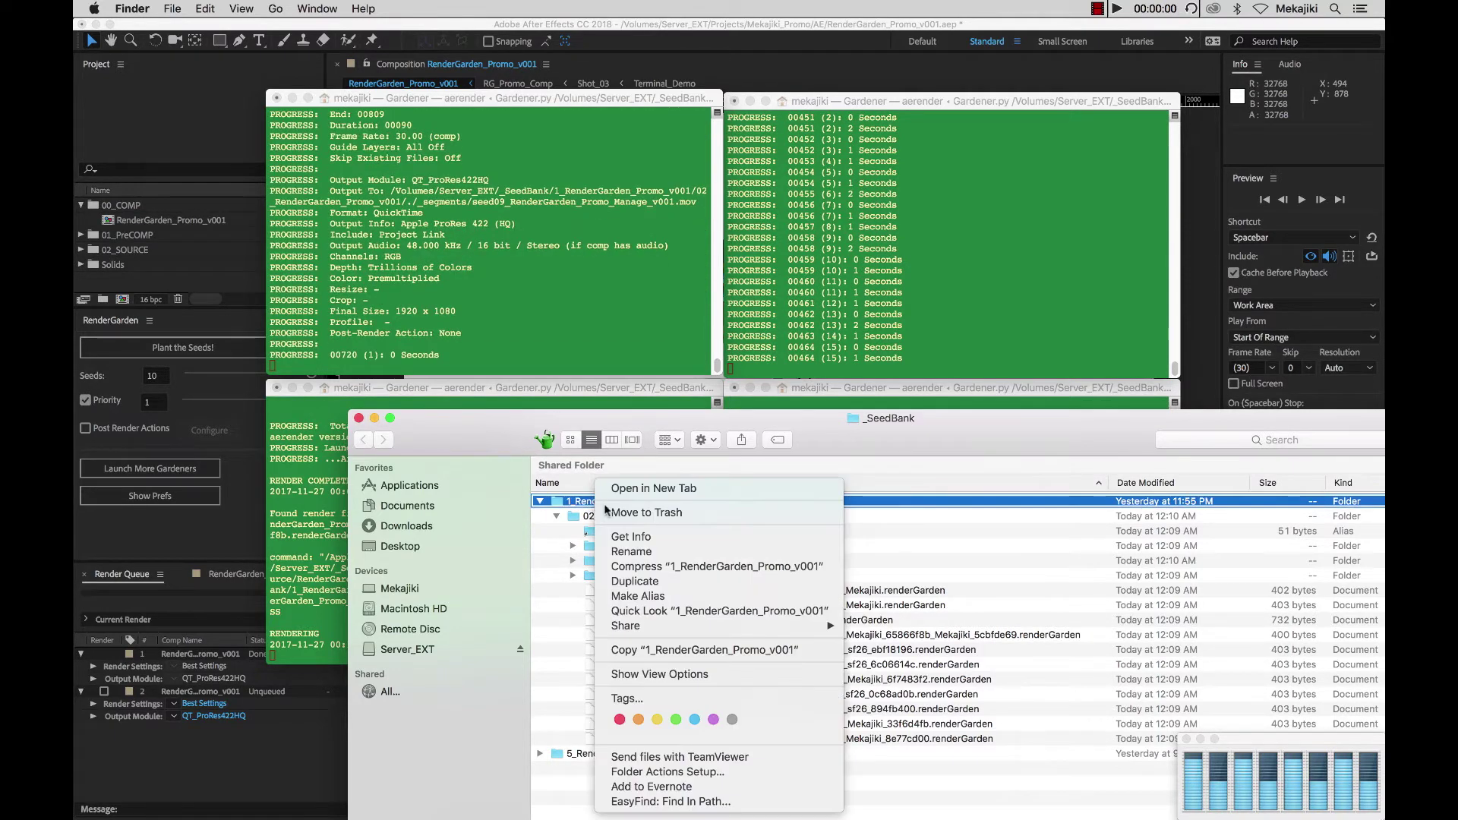
pyautogui.click(635, 513)
pyautogui.moveTo(653, 437); pyautogui.dragTo(542, 714)
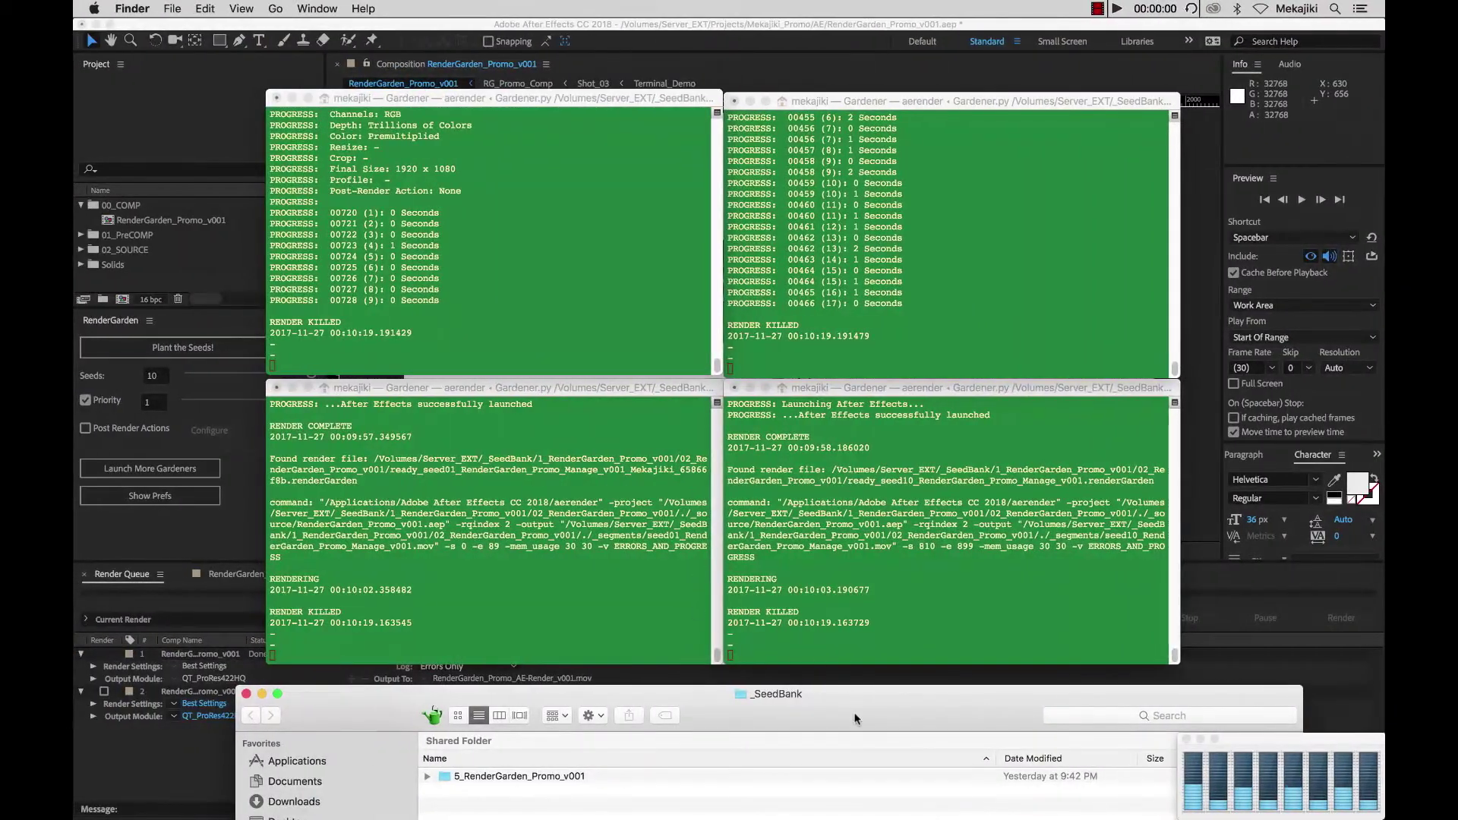
pyautogui.moveTo(857, 719); pyautogui.dragTo(768, 106)
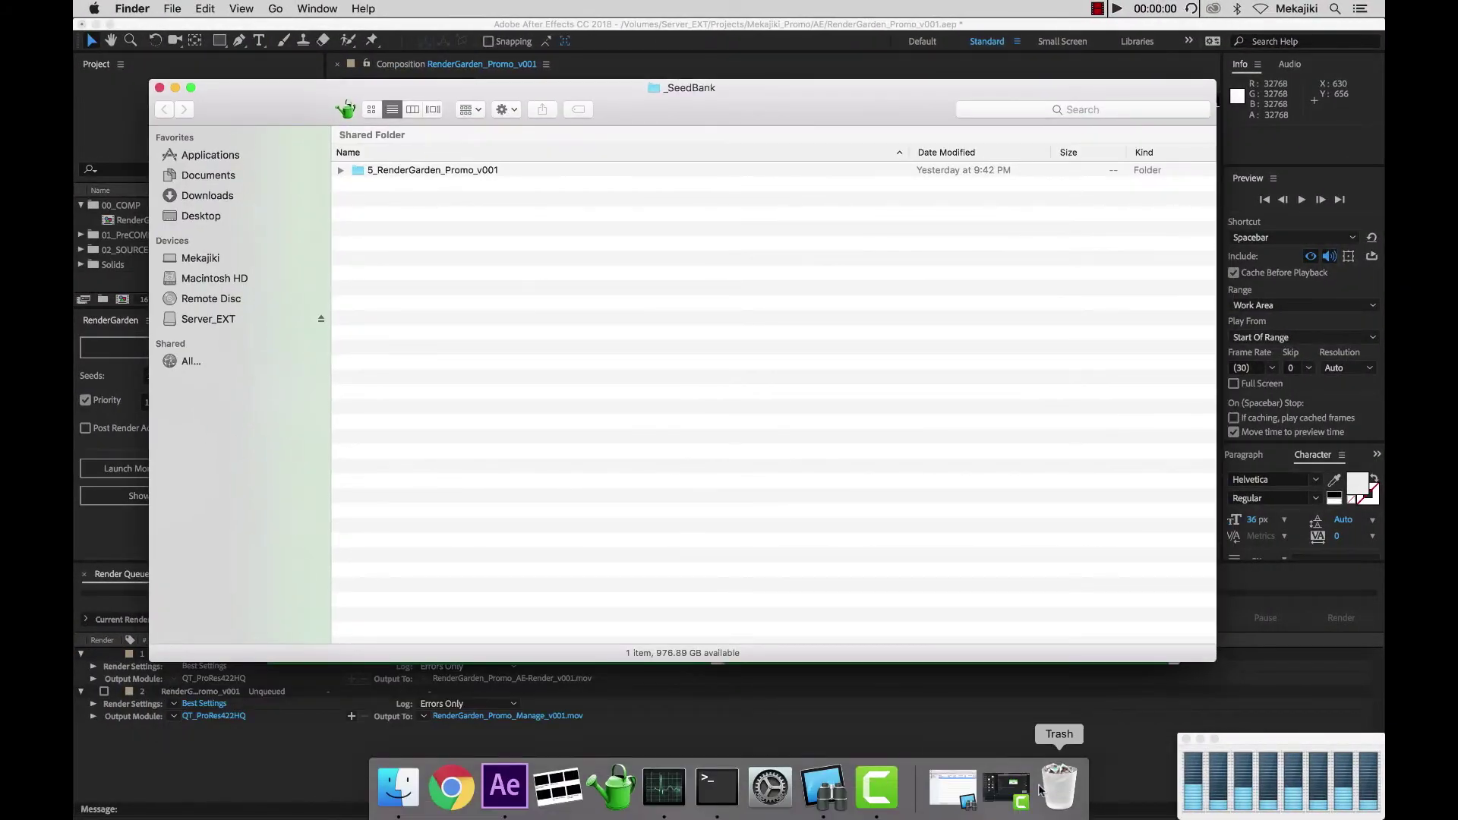
# - Put the 1_RenderGarden_Promo_v001 folder back from the Trash into _SeedBank
pyautogui.click(1058, 786)
pyautogui.click(361, 471)
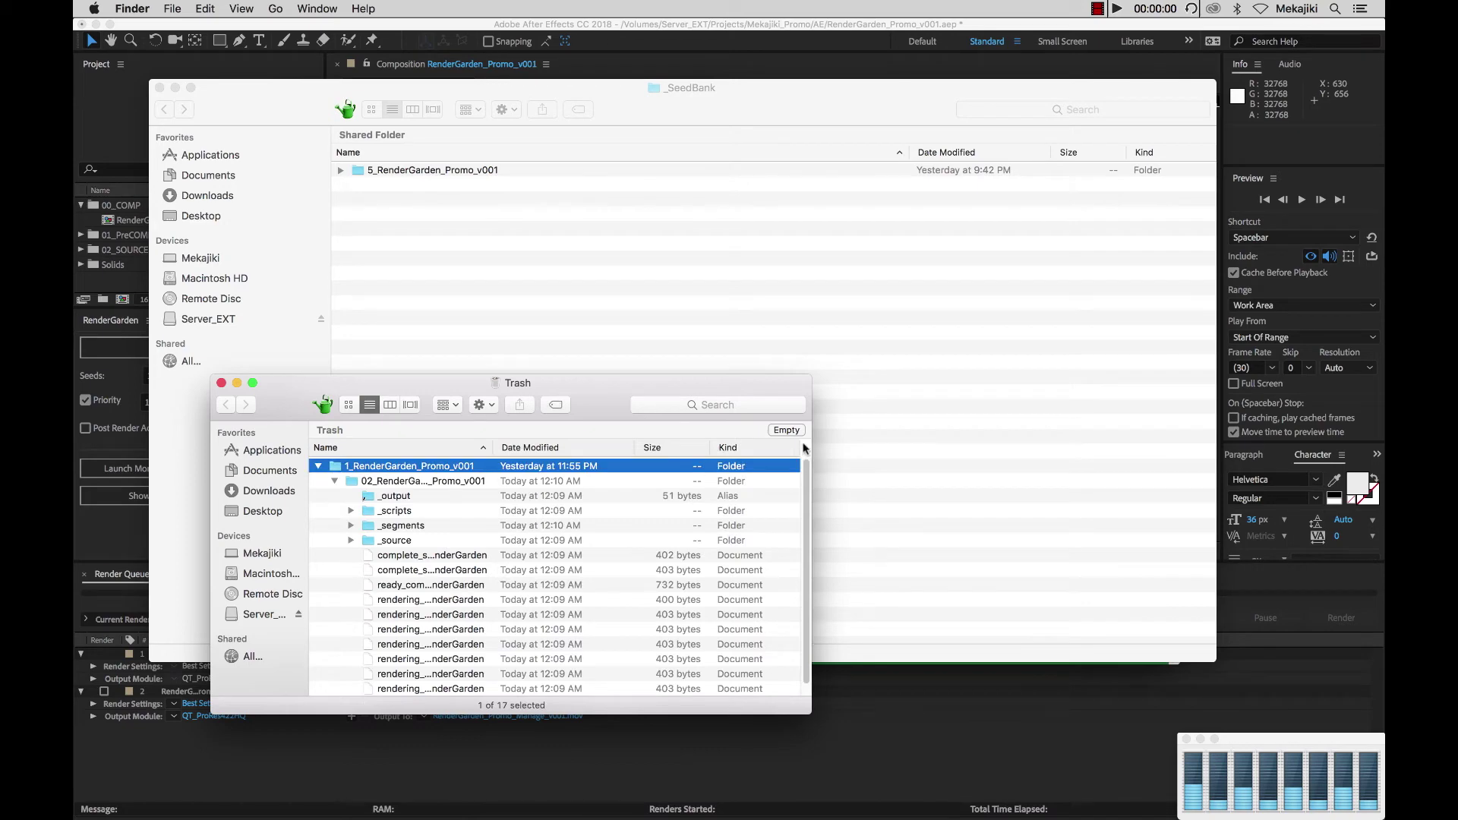
pyautogui.rightClick(410, 469)
pyautogui.click(491, 502)
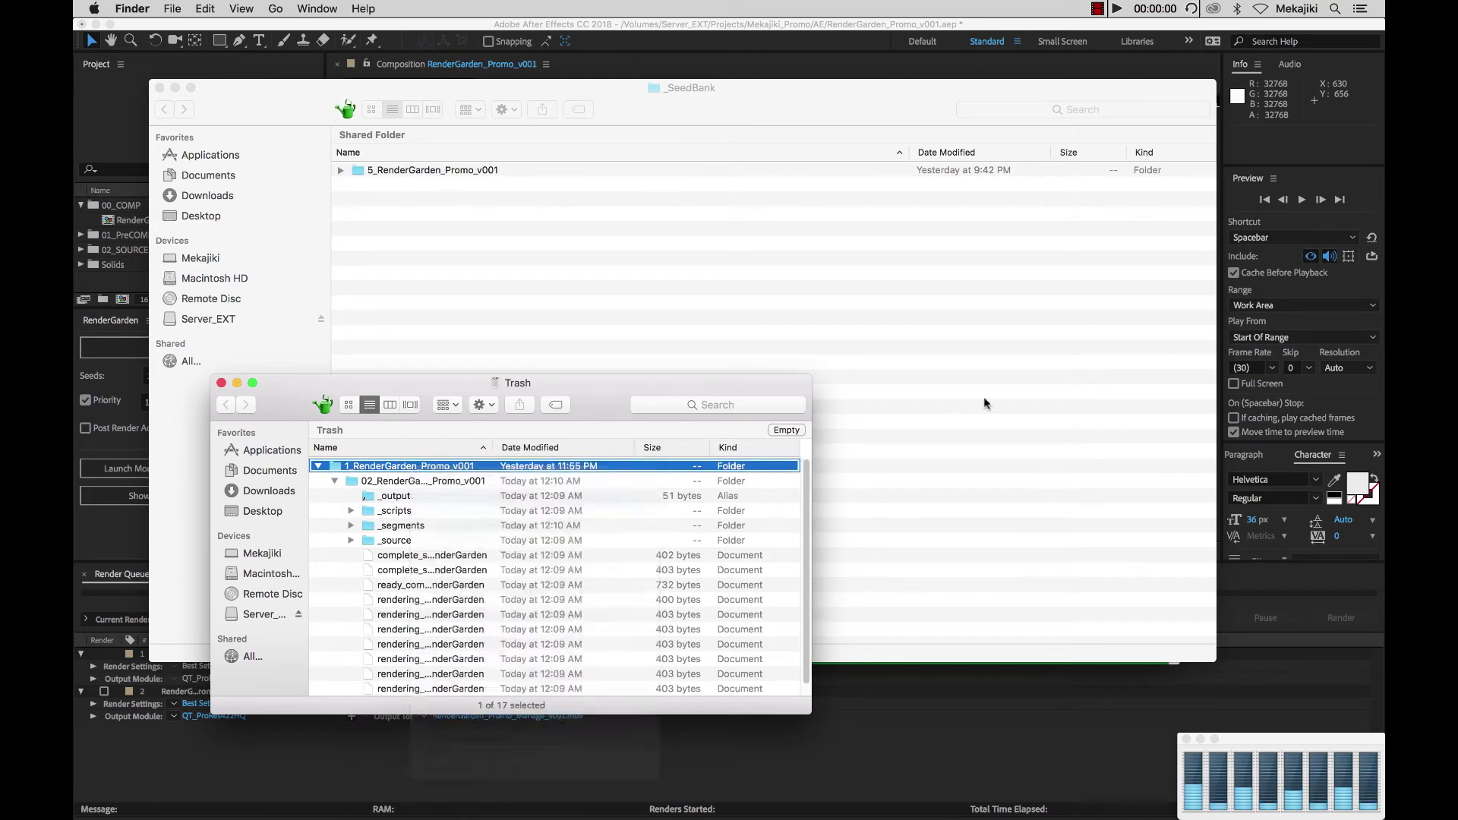
# - Batch rename the eight rendering_ seed files, replacing 'rendering' with 'ready'
pyautogui.click(454, 305)
pyautogui.keyDown('shift'); pyautogui.click(454, 409); pyautogui.keyUp('shift')
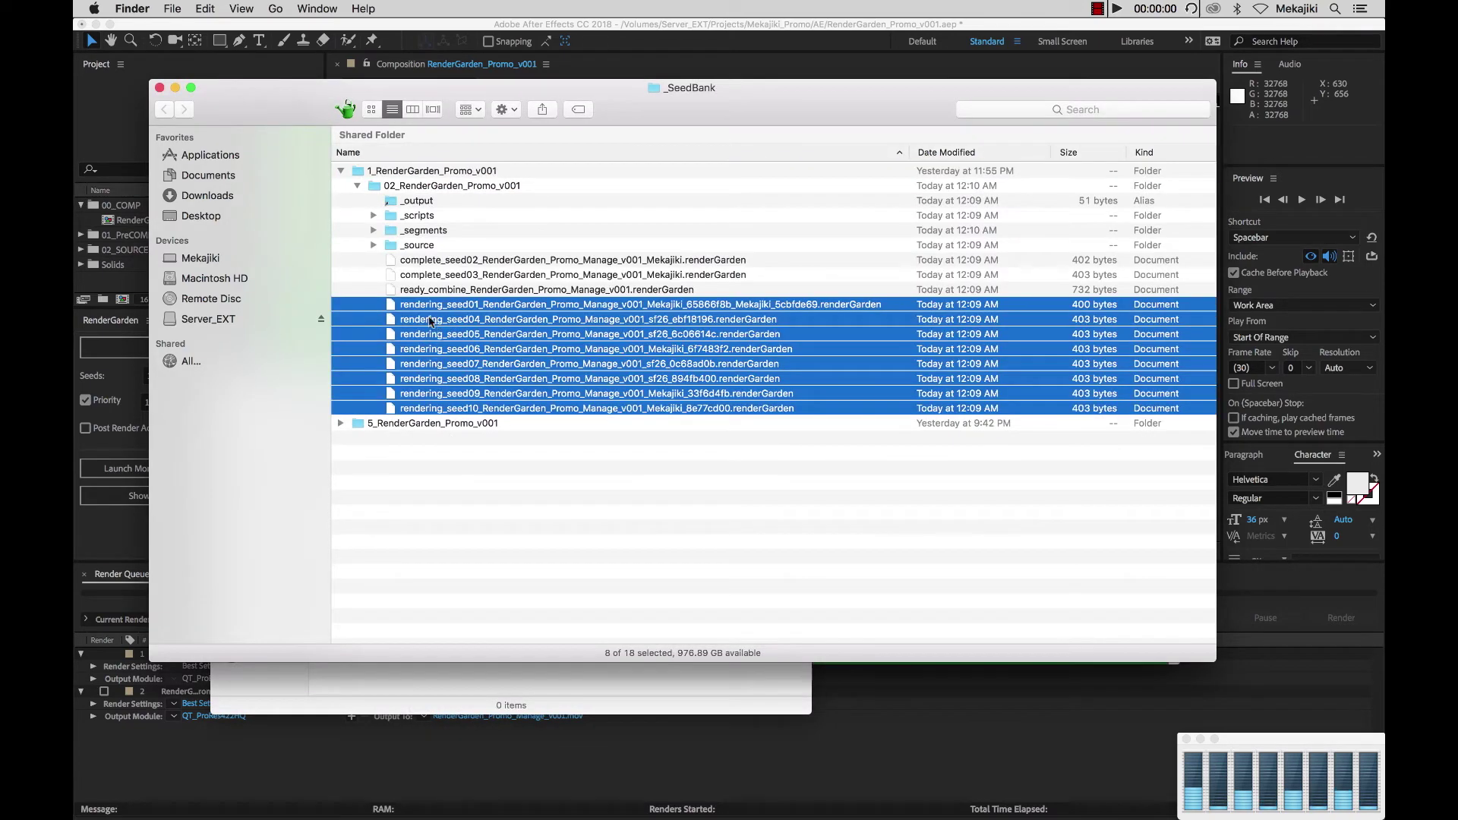
pyautogui.rightClick(425, 307)
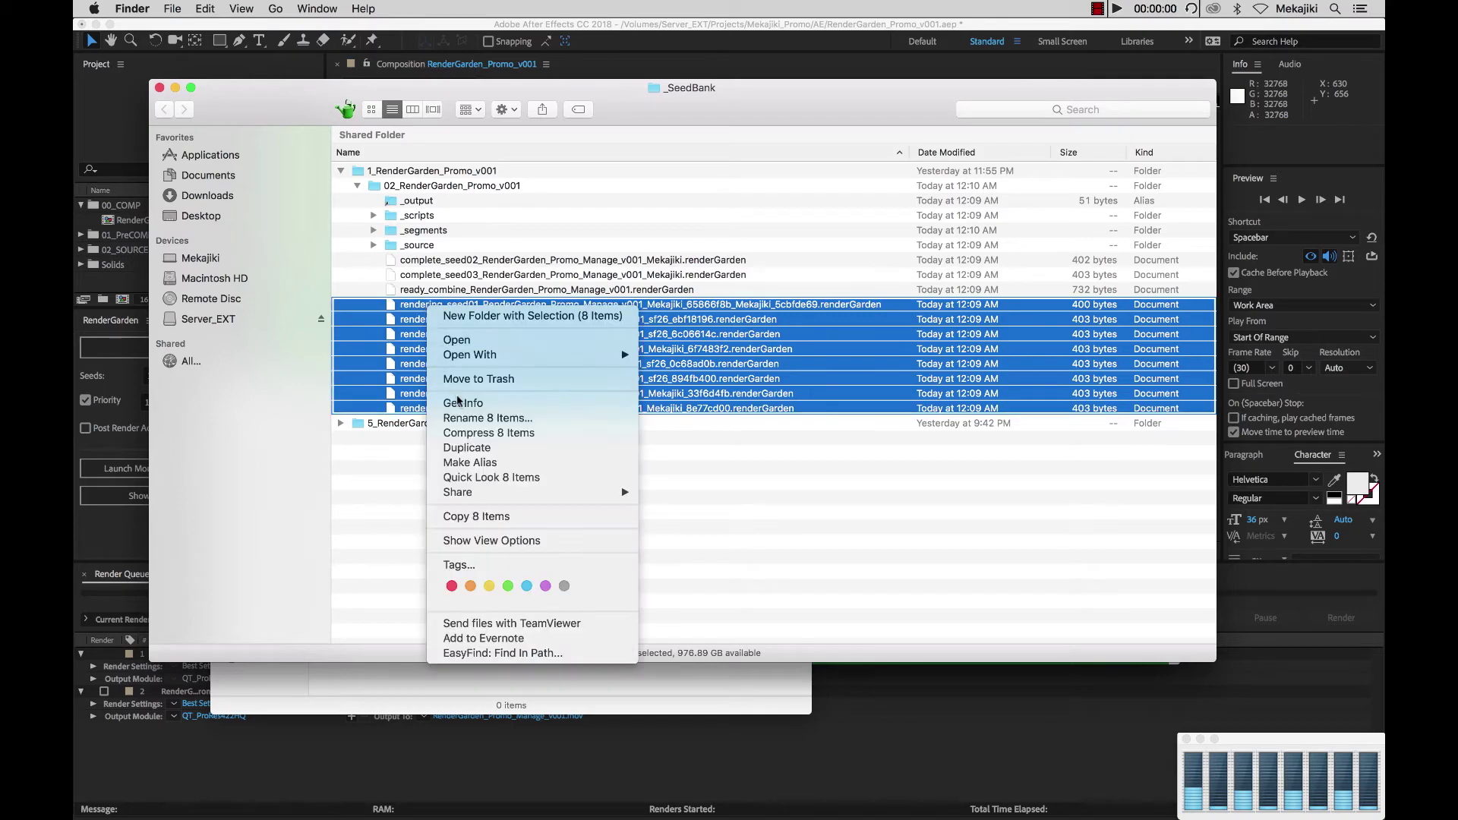
pyautogui.click(479, 417)
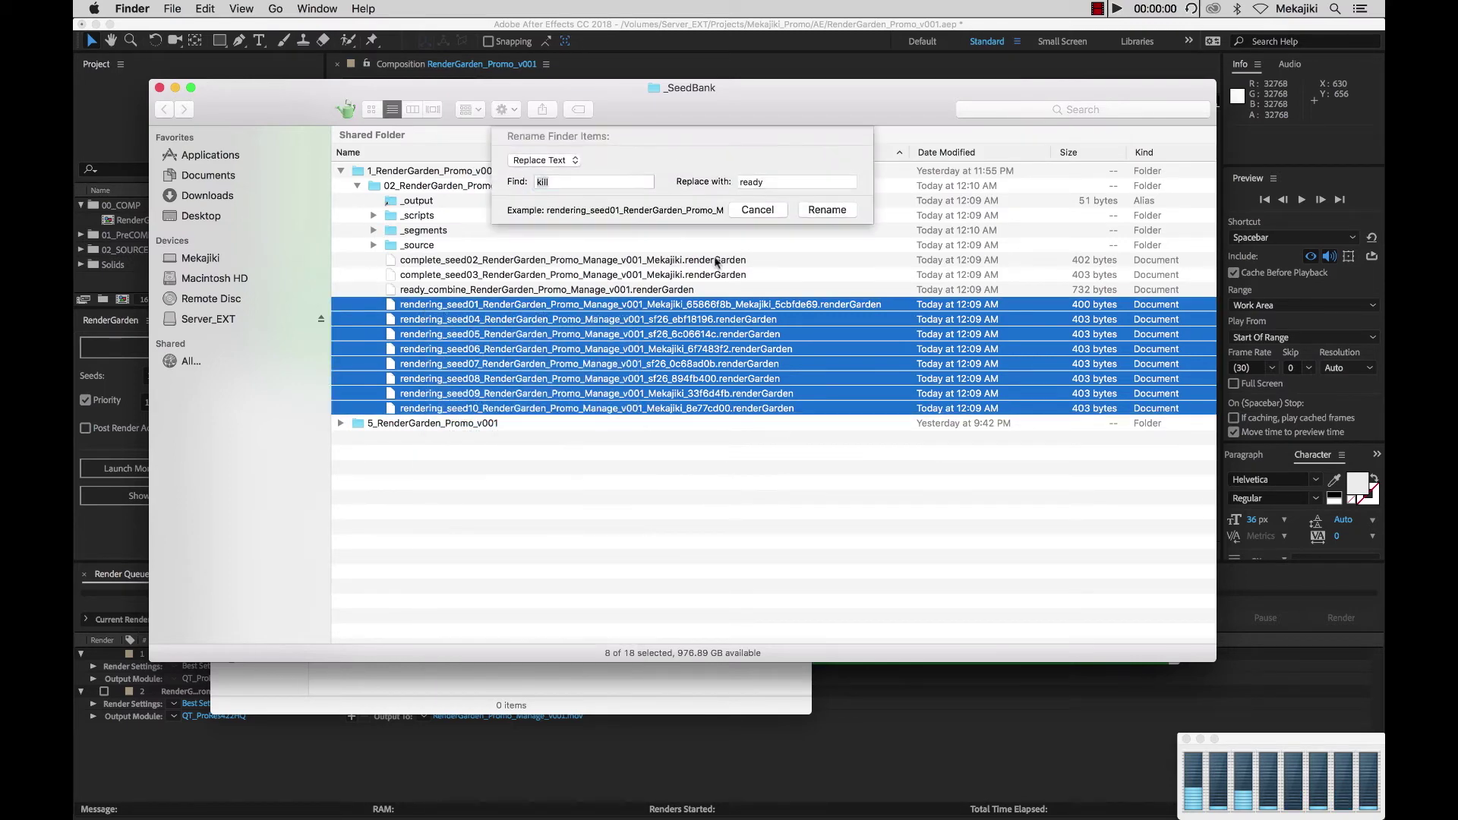
pyautogui.write('rendering')
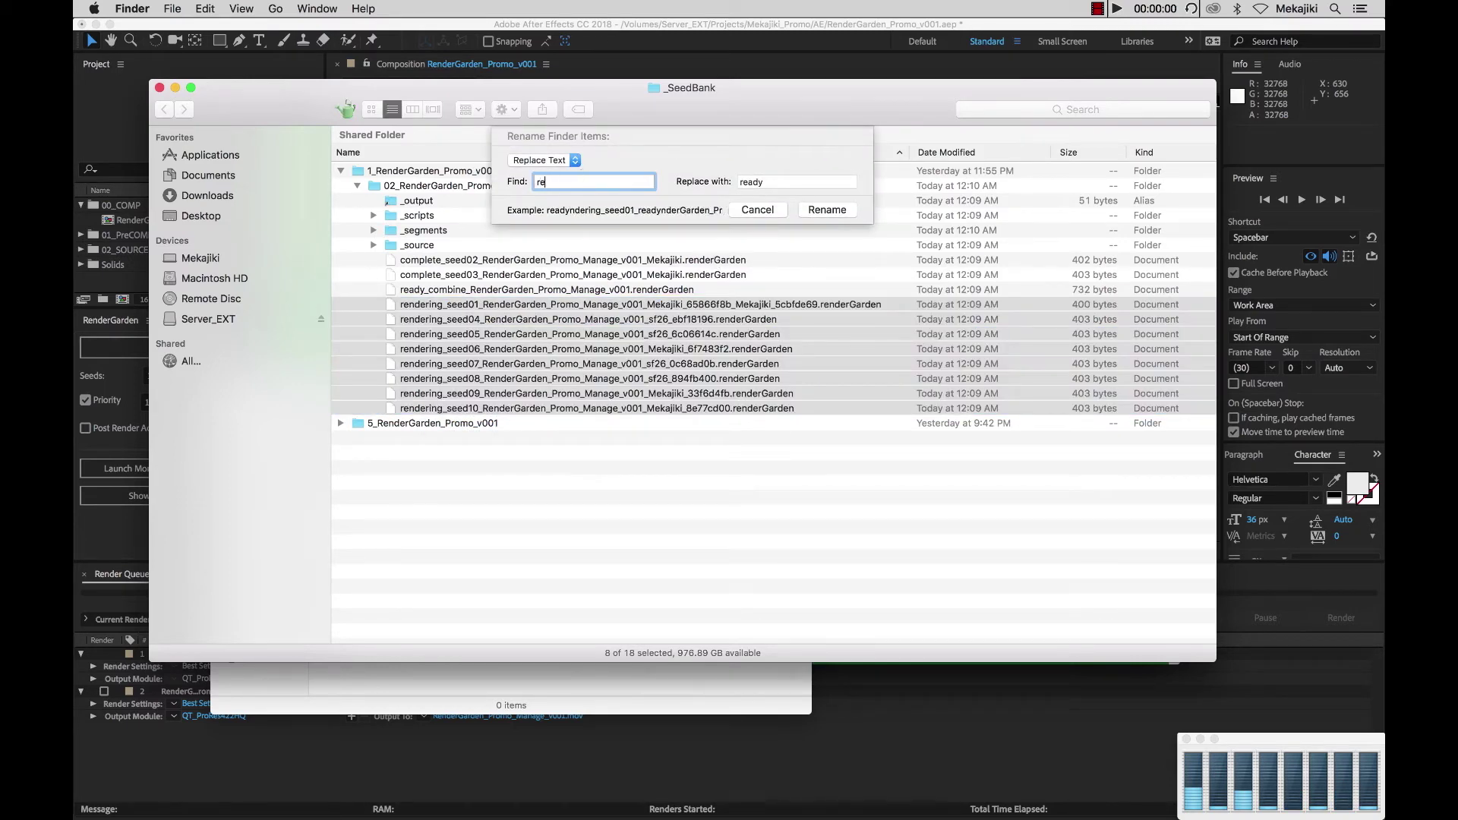
pyautogui.press('Tab')
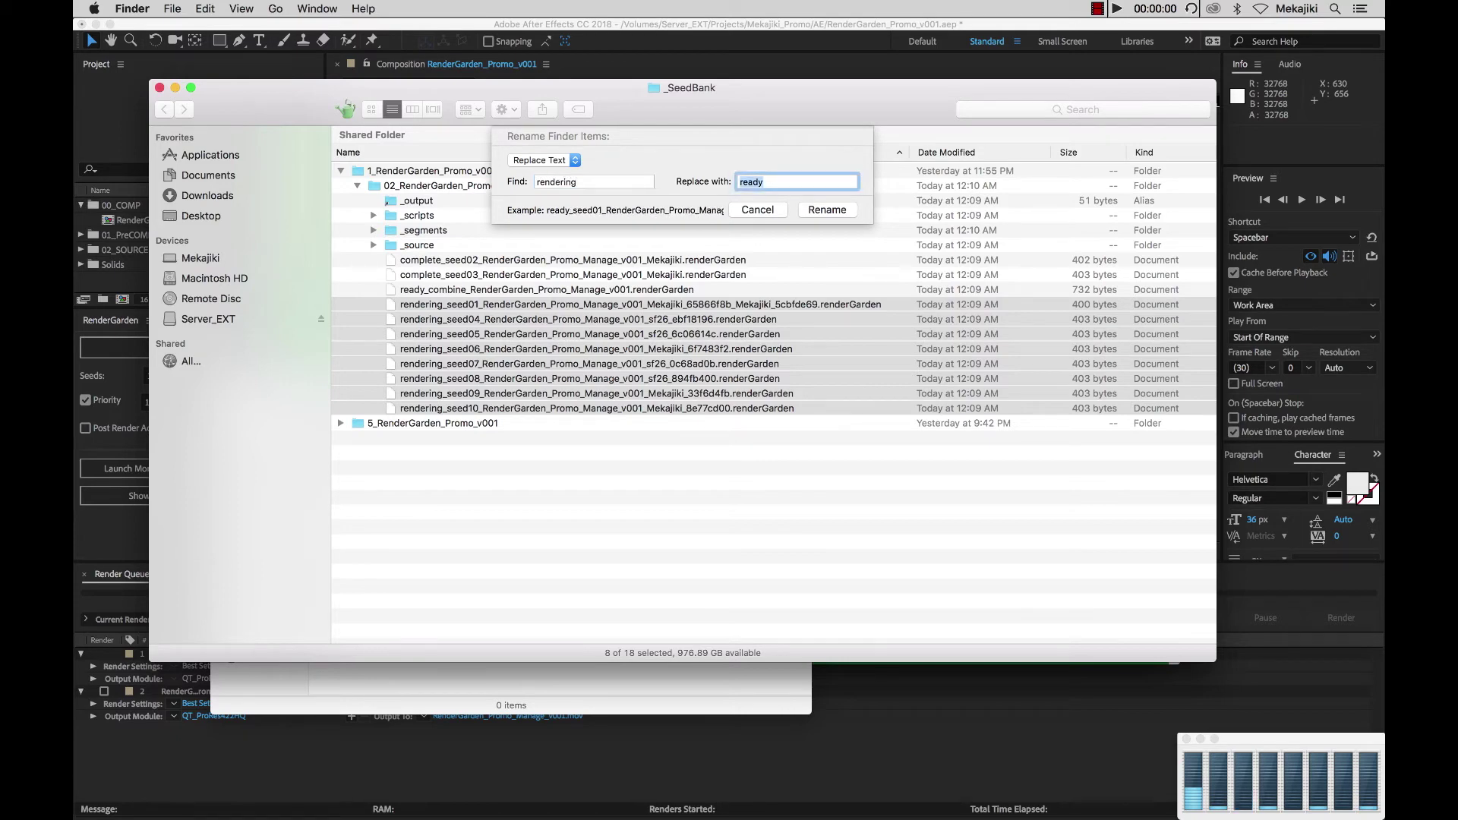
pyautogui.click(831, 216)
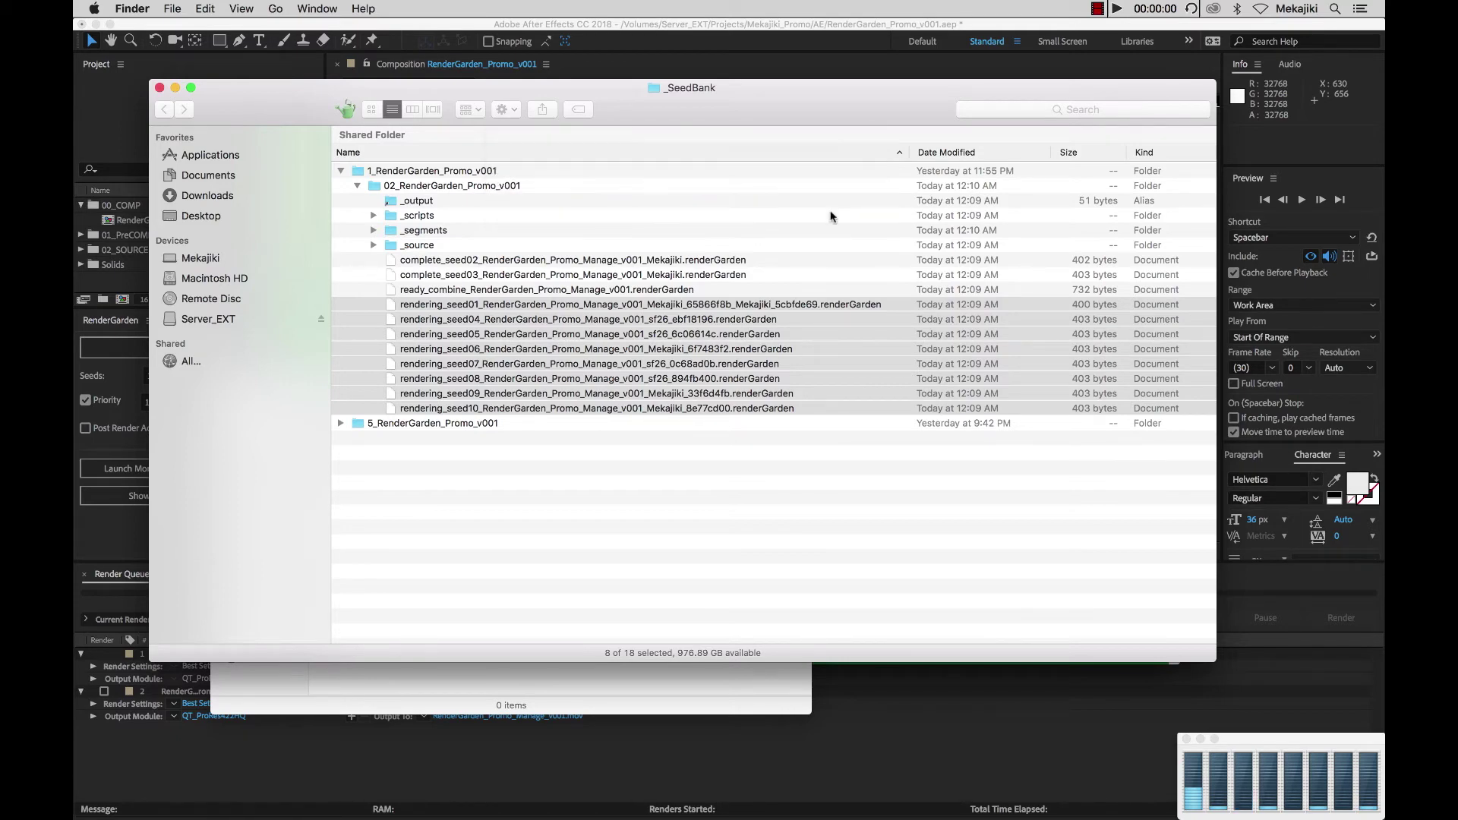
pyautogui.click(770, 532)
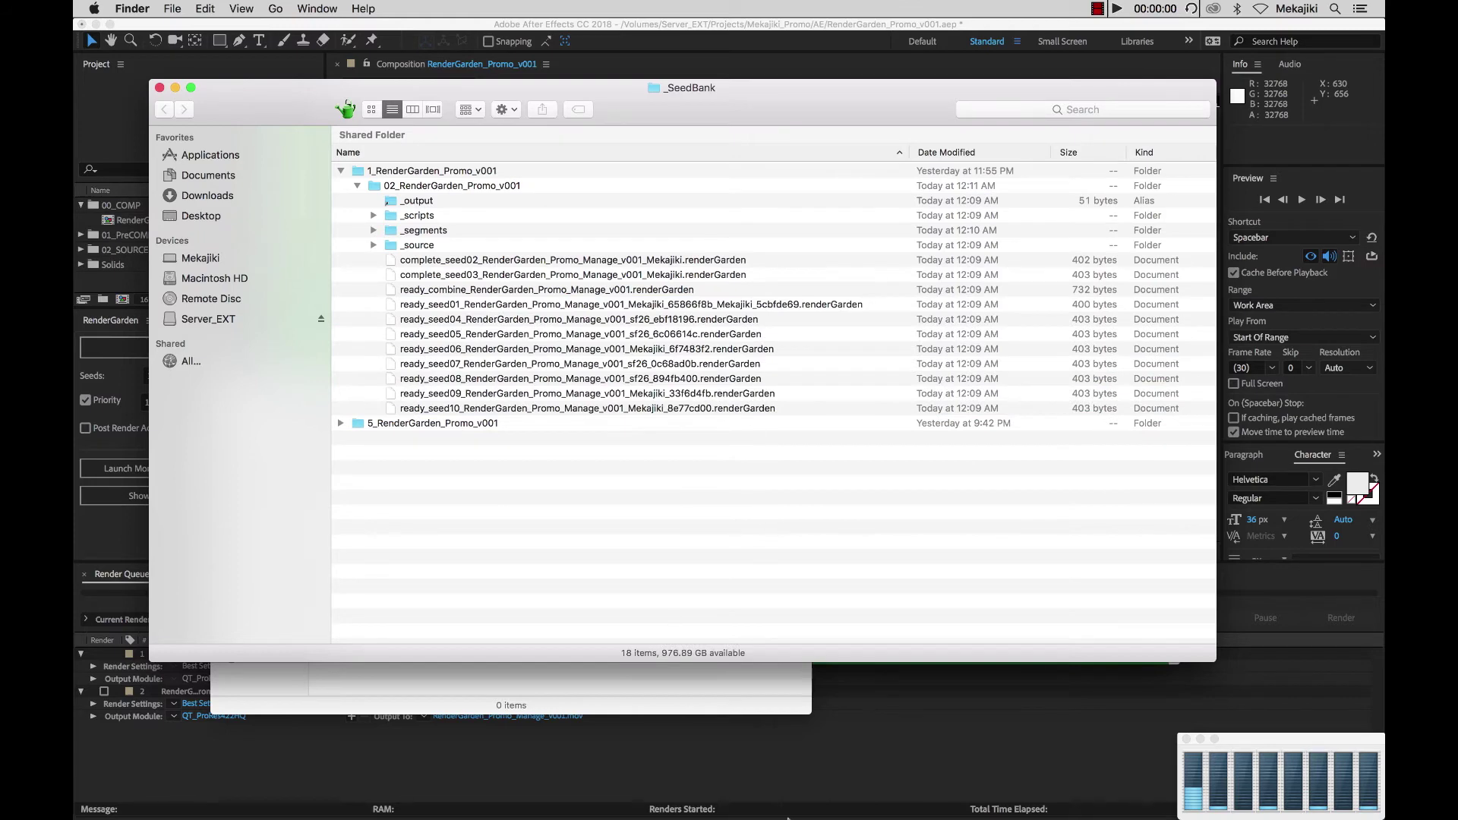
pyautogui.click(717, 790)
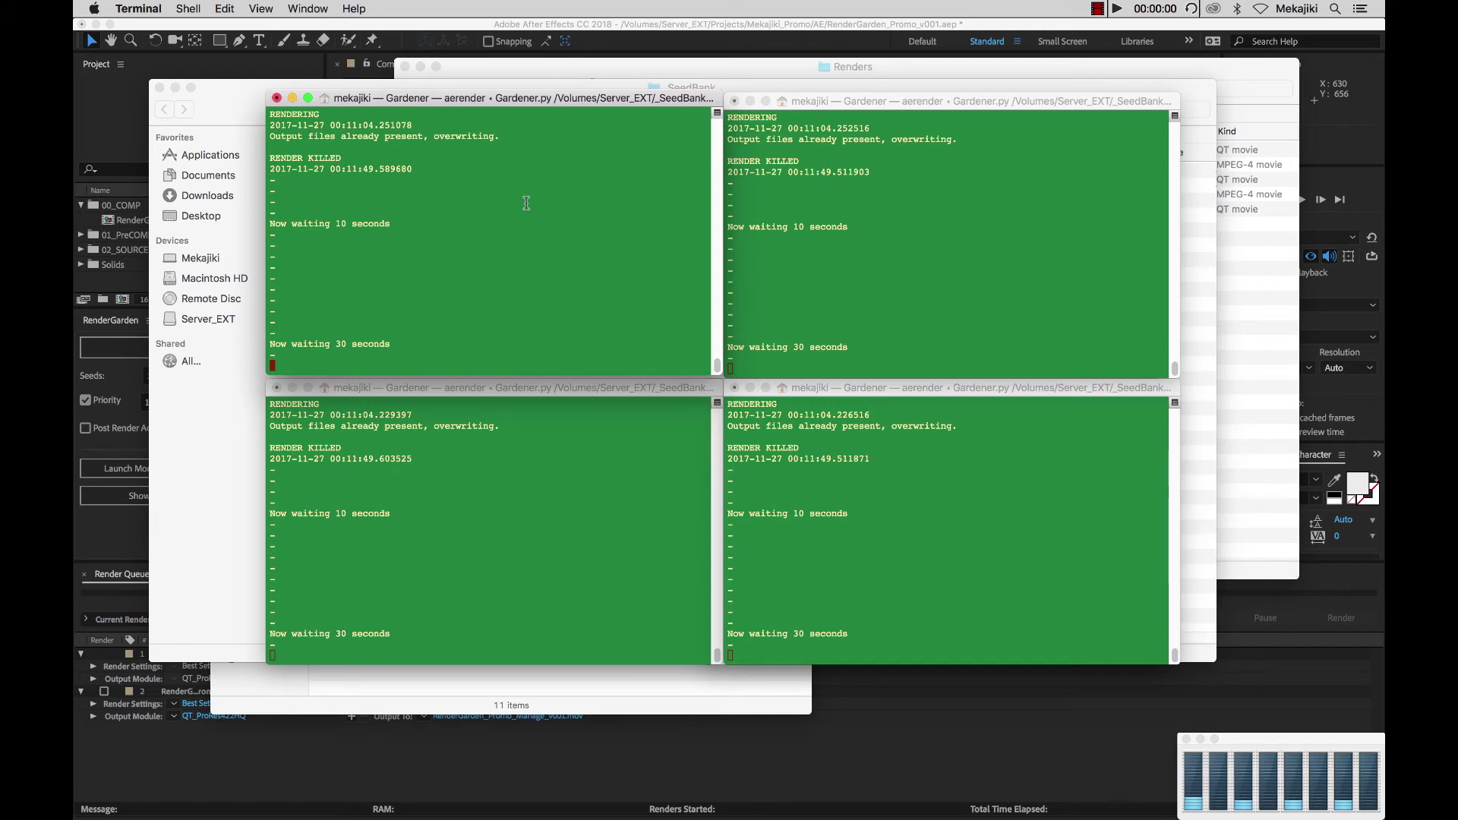
# - Stop the Gardener script with Ctrl-C in each of the four local Terminal windows
pyautogui.hotkey('ctrl', 'c')
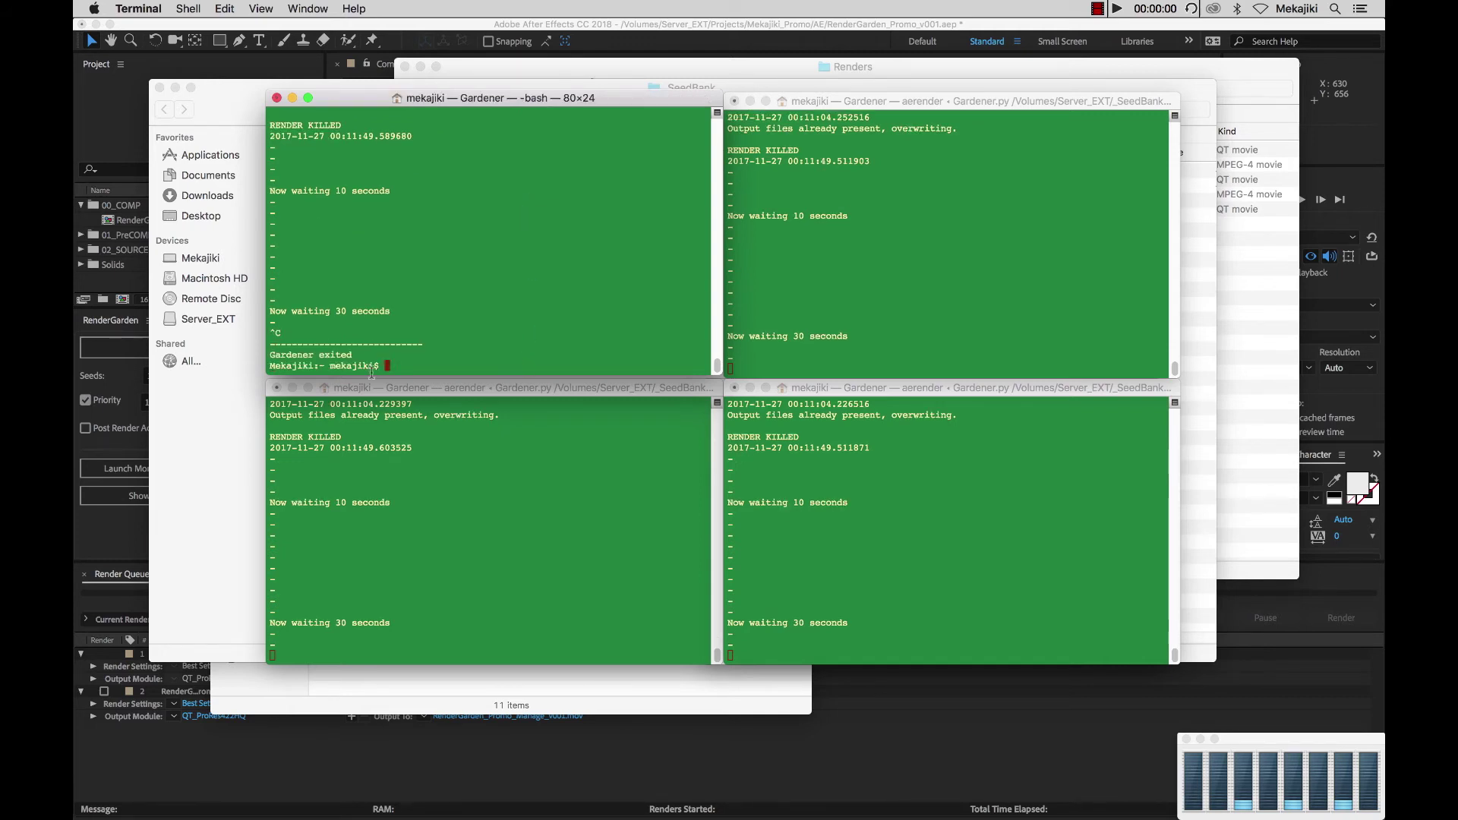
pyautogui.moveTo(356, 349); pyautogui.dragTo(267, 355)
pyautogui.click(476, 355)
pyautogui.click(789, 316)
pyautogui.hotkey('ctrl', 'c')
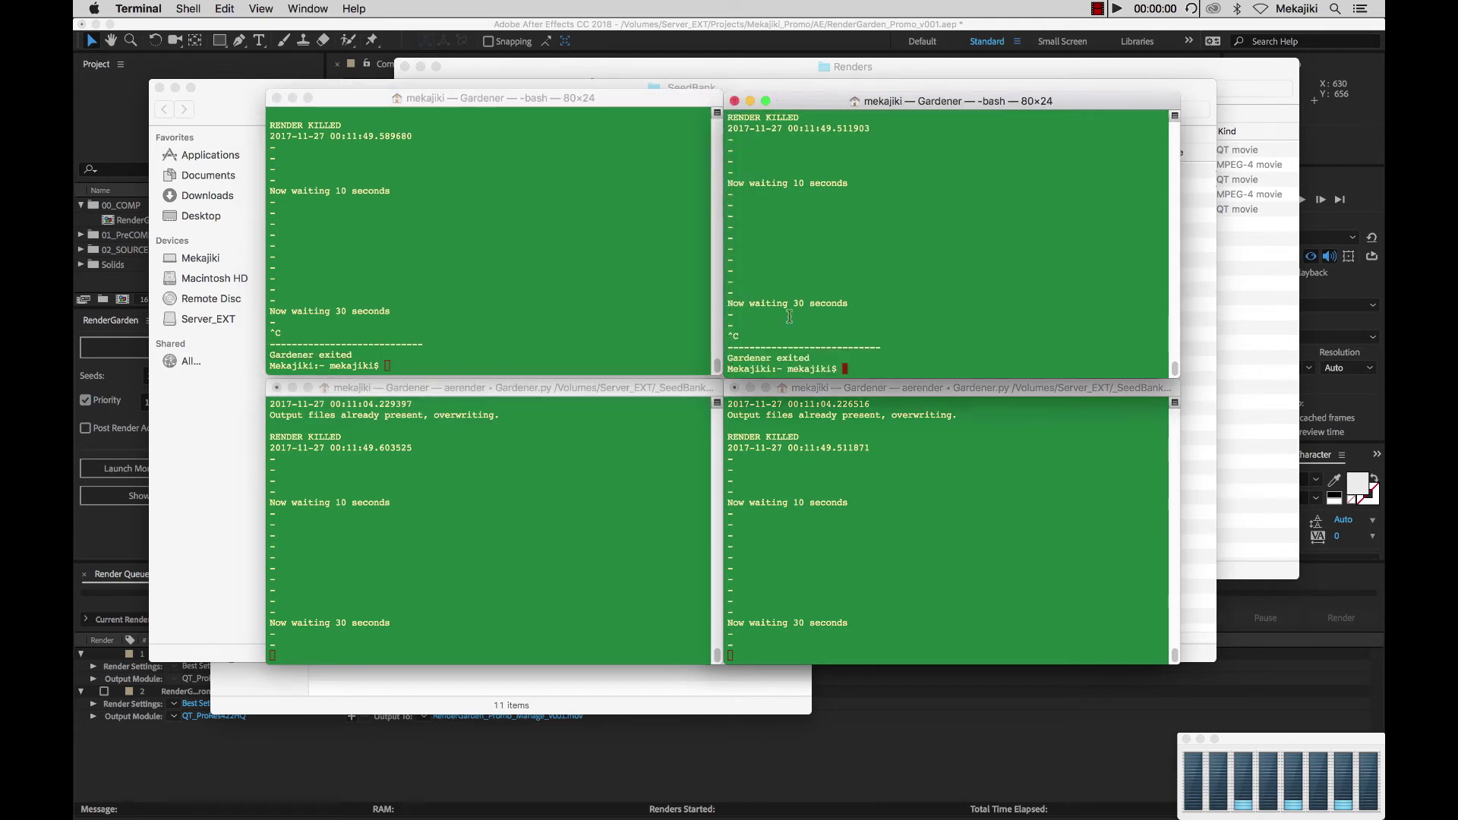
pyautogui.press('super+grave')
pyautogui.hotkey('ctrl', 'c')
pyautogui.press('super+grave')
pyautogui.hotkey('ctrl', 'c')
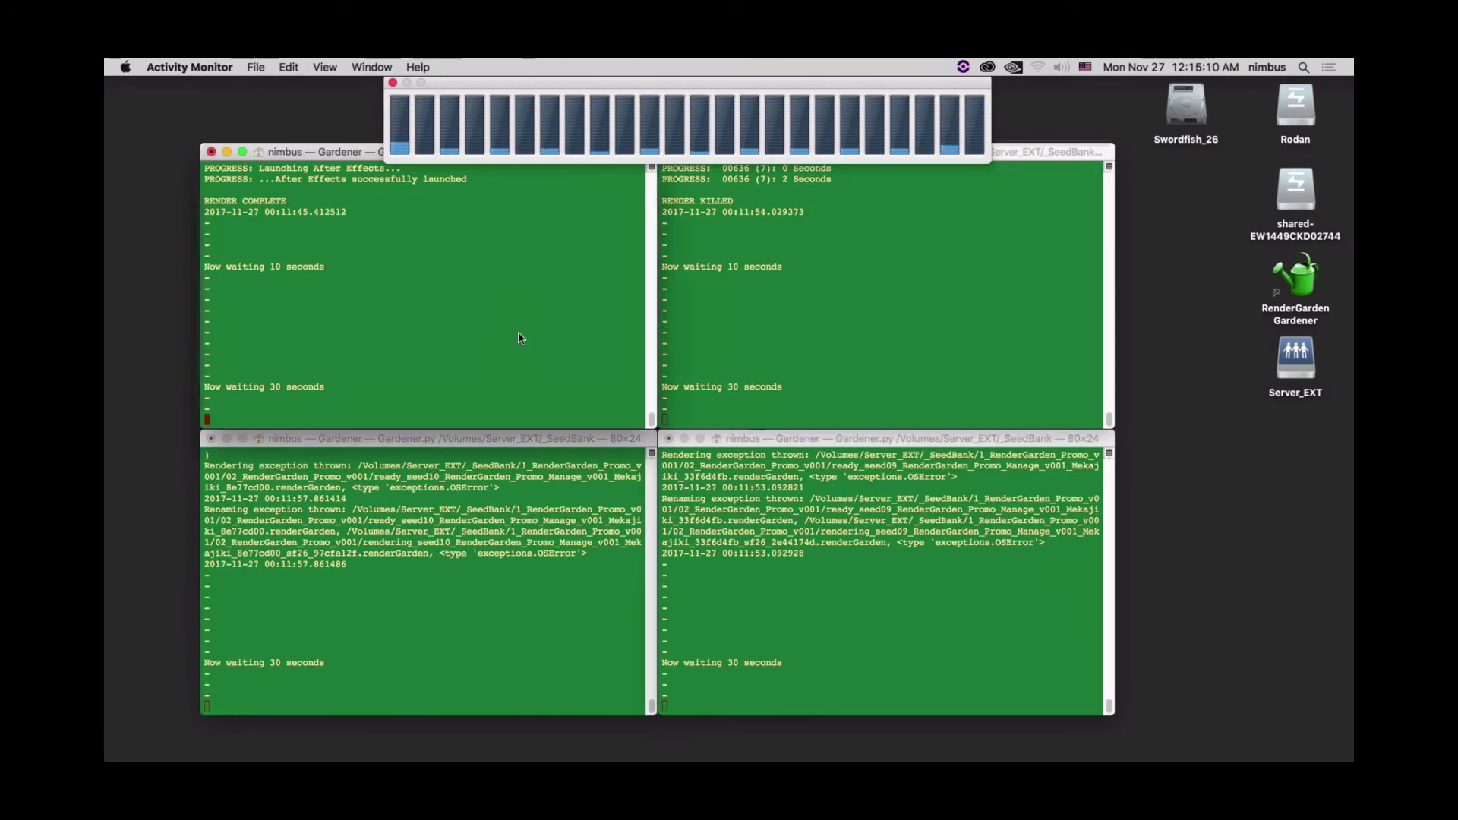
# - Stop Gardener with Ctrl-C in all four Terminal windows on the second machine
pyautogui.click(521, 338)
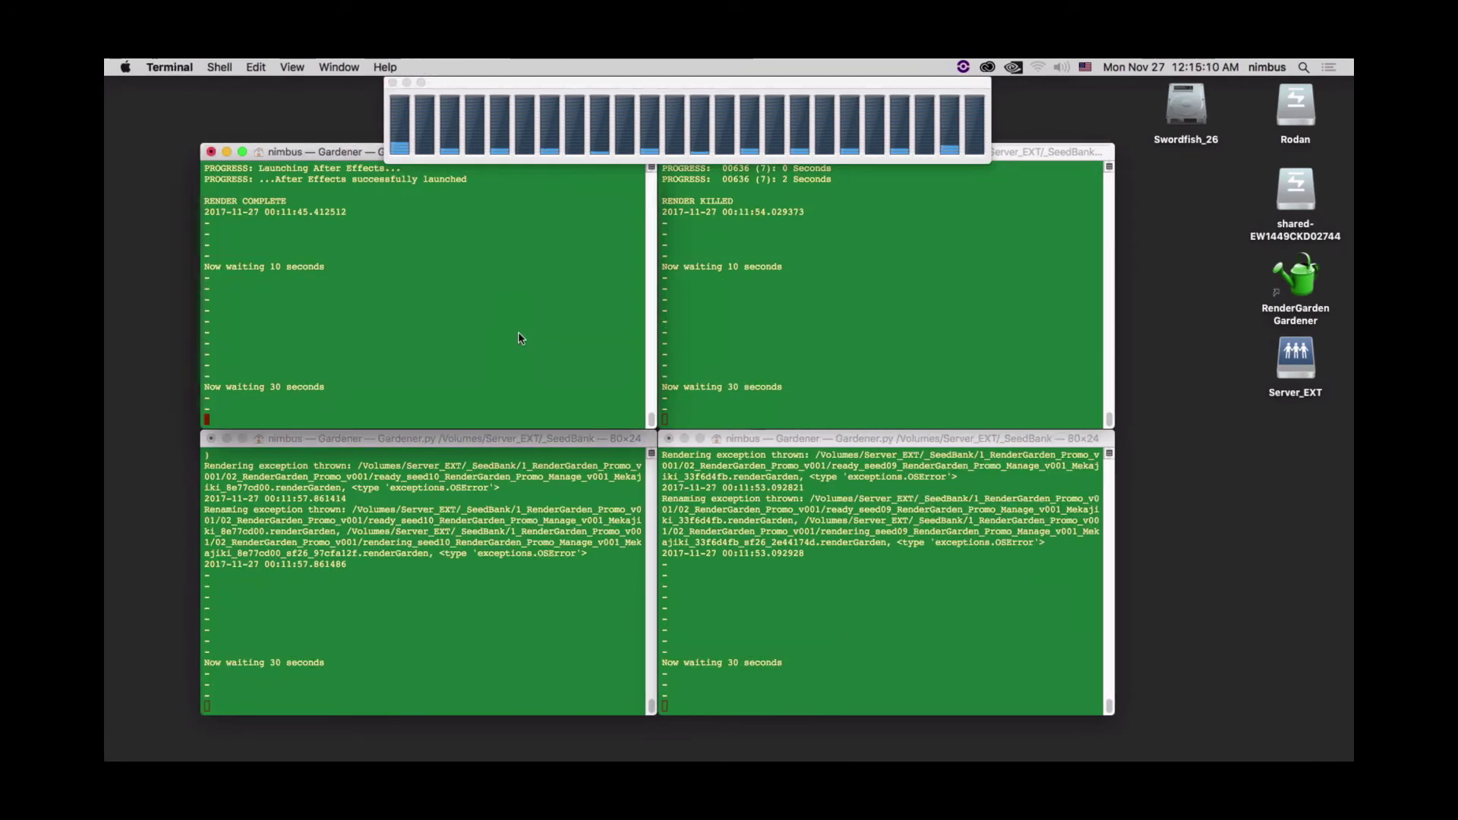
pyautogui.hotkey('ctrl', 'c')
pyautogui.click(806, 324)
pyautogui.hotkey('ctrl', 'c')
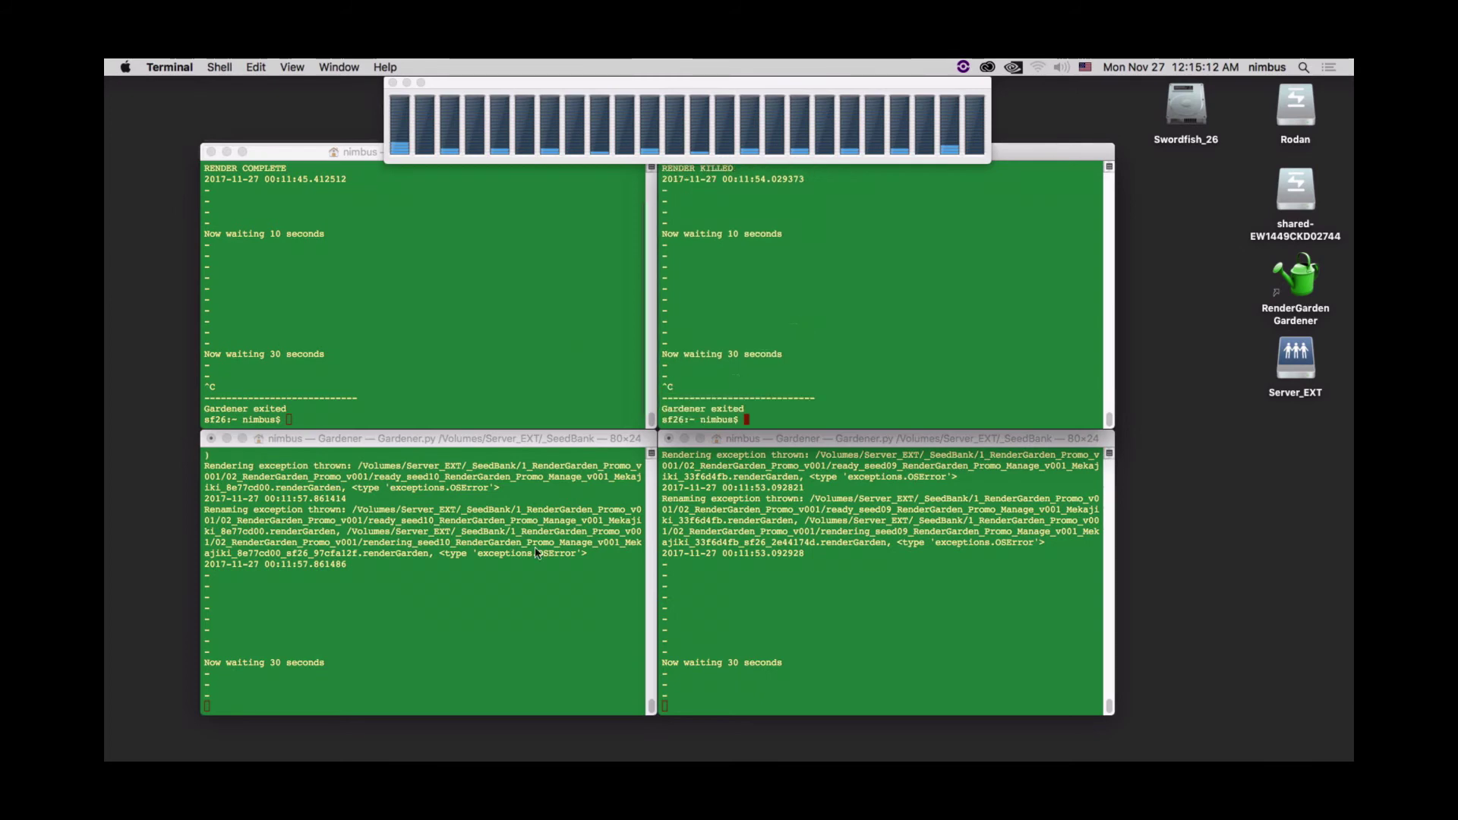
pyautogui.click(425, 608)
pyautogui.hotkey('ctrl', 'c')
pyautogui.click(980, 629)
pyautogui.hotkey('ctrl', 'c')
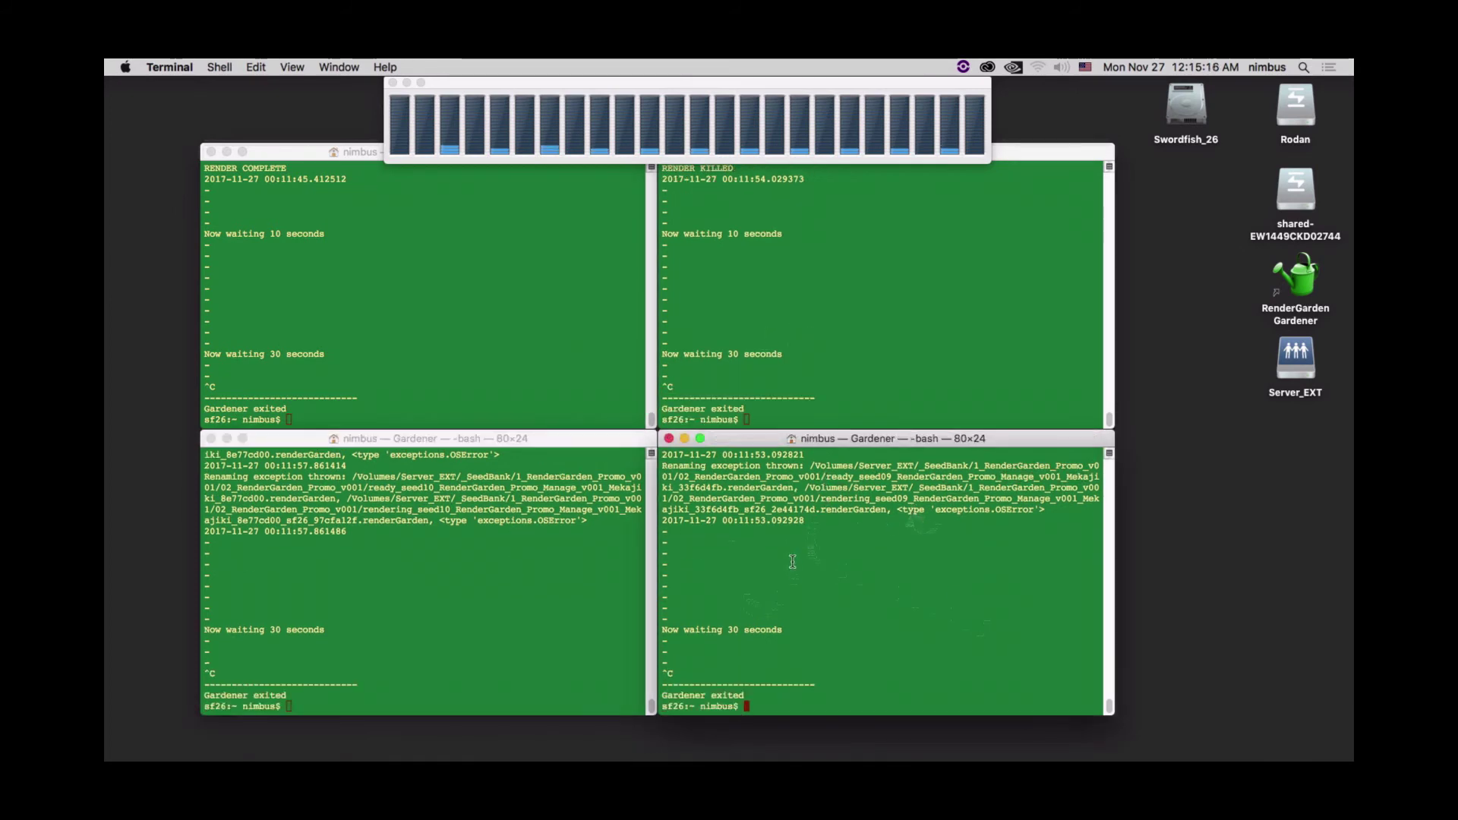
# - Return to After Effects and choose Launch More Gardeners to render the seeds
pyautogui.click(1314, 287)
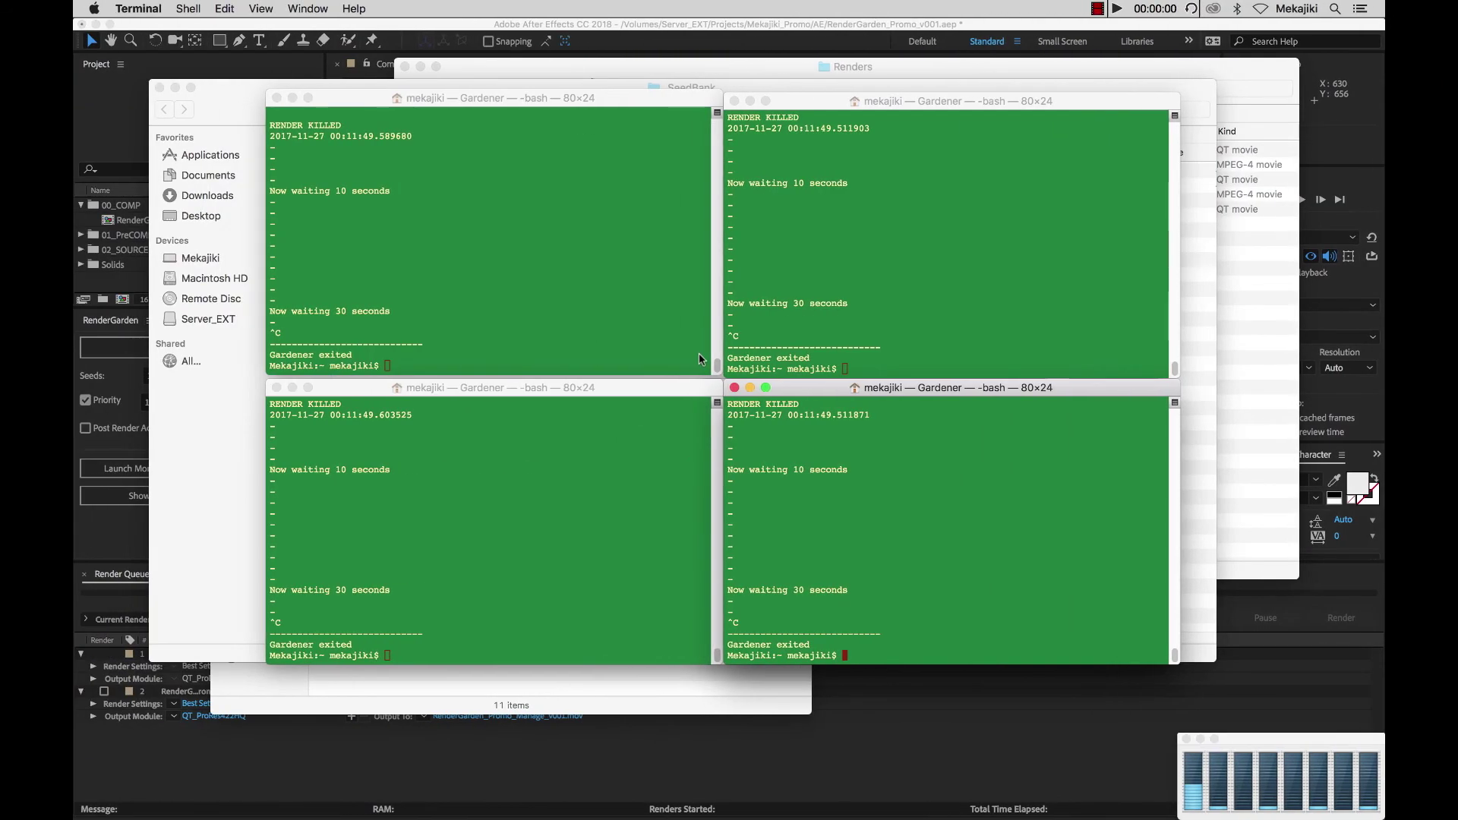
pyautogui.click(112, 375)
pyautogui.click(134, 474)
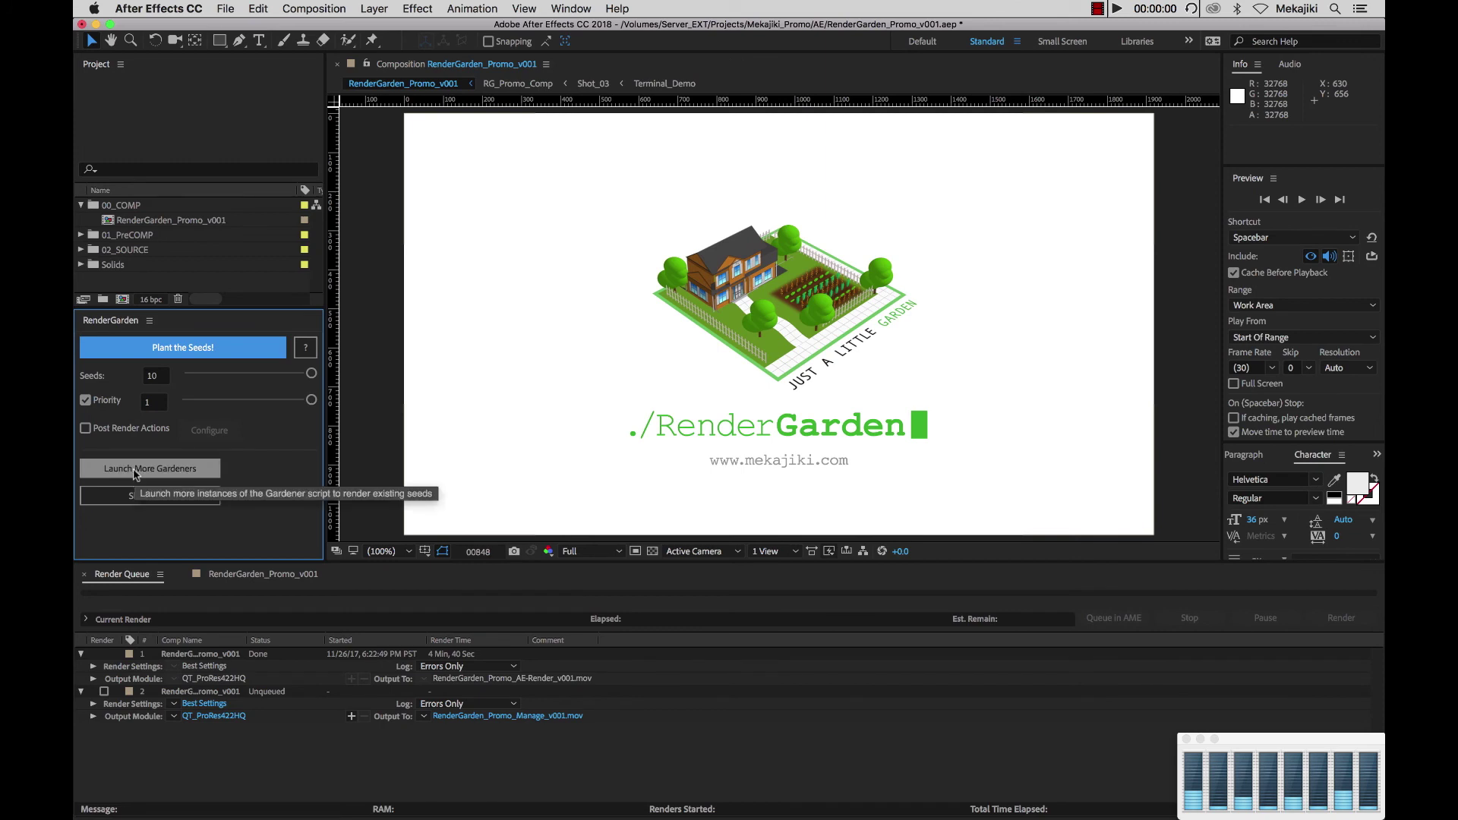